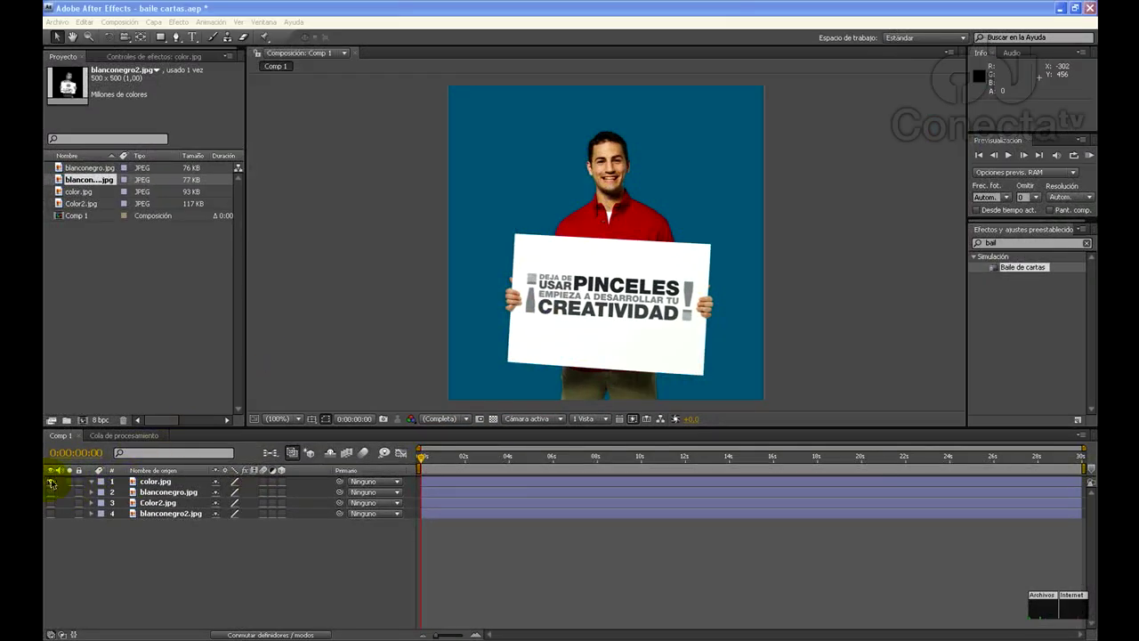
Toggle layer visibility to compare the photos, leaving only the colour photo of the man shown
{"action": "left_click", "coordinate": [49, 481]}
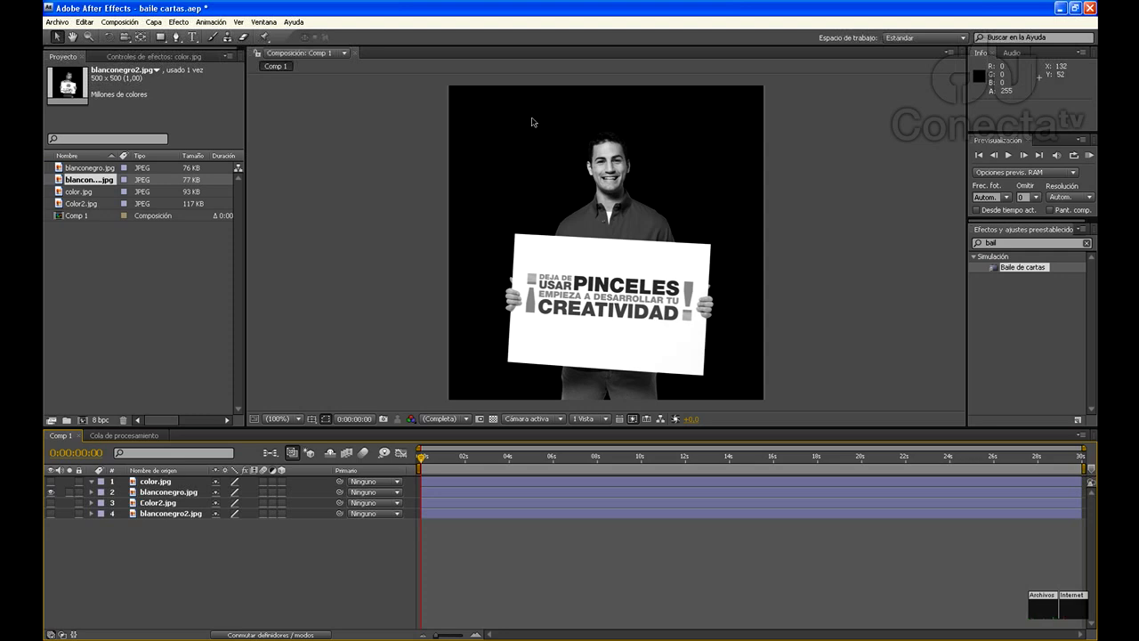
{"action": "left_click", "coordinate": [50, 494]}
{"action": "left_click", "coordinate": [50, 502]}
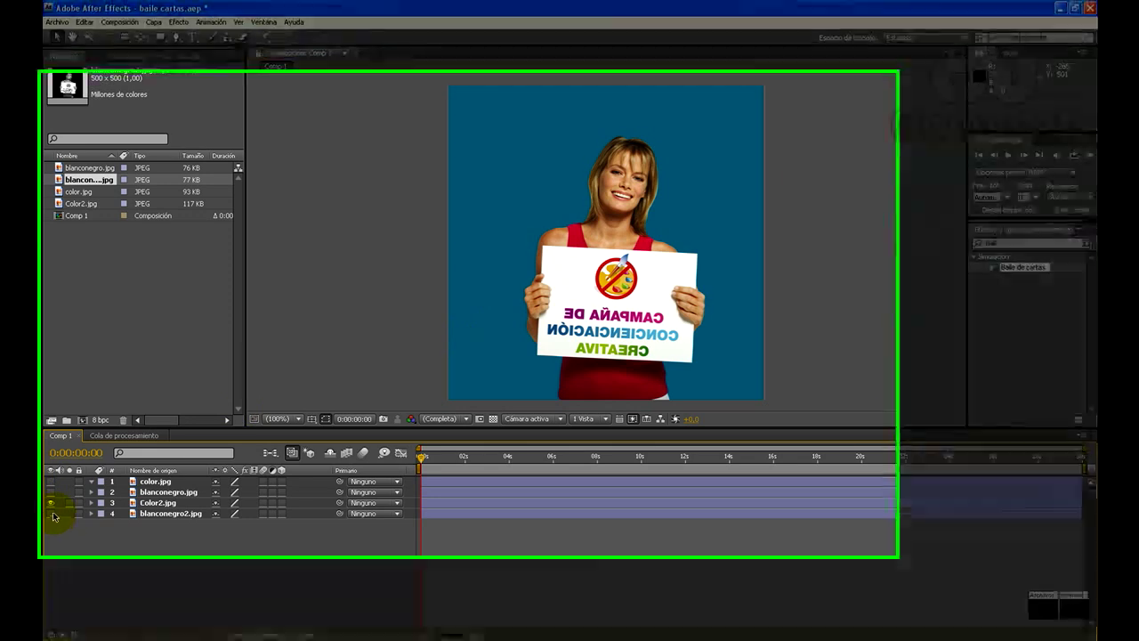
{"action": "left_click", "coordinate": [51, 502]}
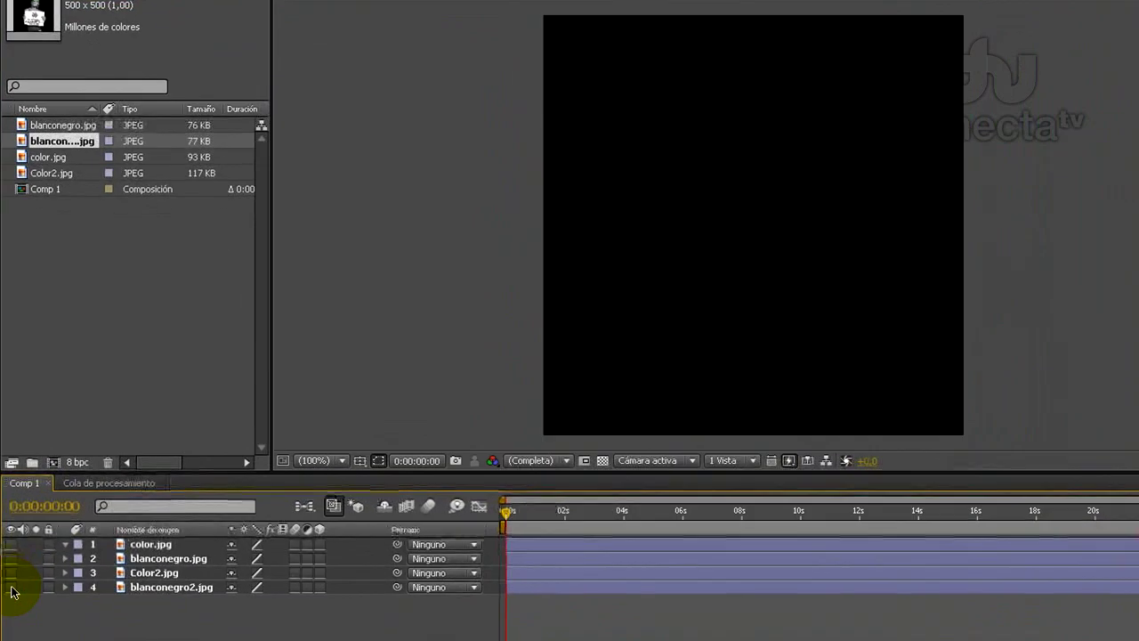
{"action": "left_click", "coordinate": [10, 587]}
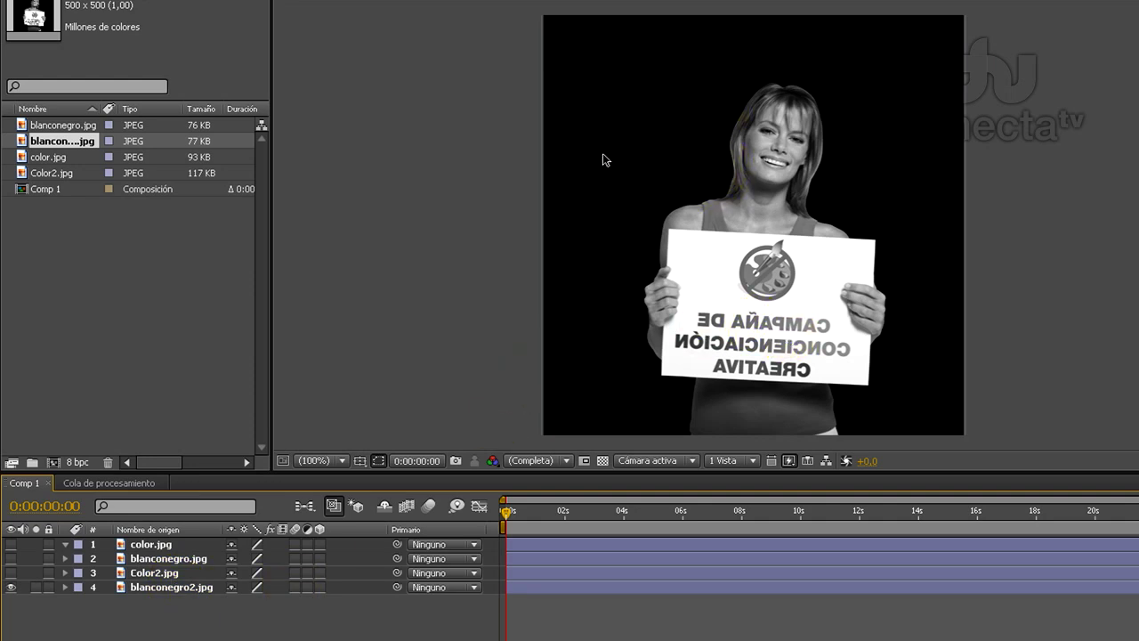
{"action": "left_click", "coordinate": [11, 588]}
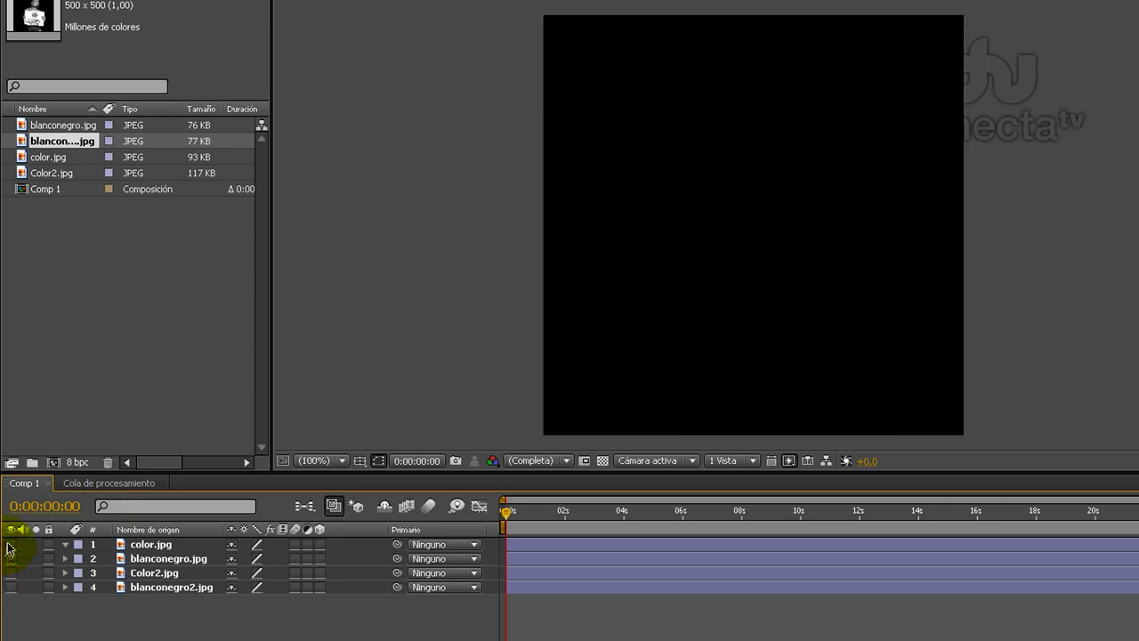
{"action": "left_click", "coordinate": [11, 544]}
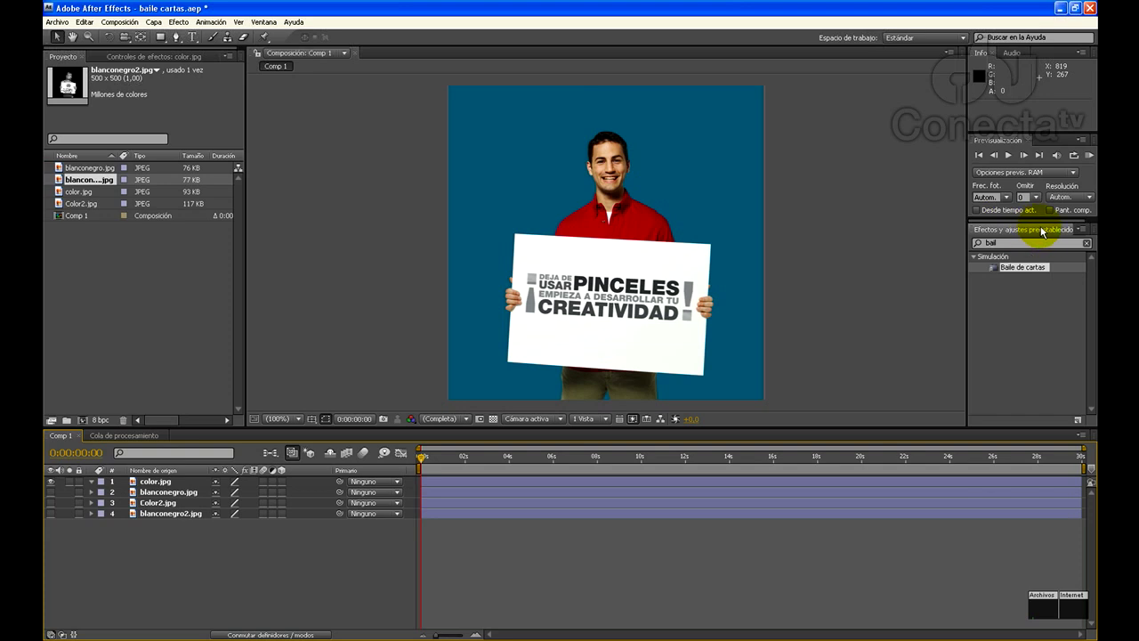
Apply Baile de cartas to color.jpg with 100 Filas and 100 Columnas
{"action": "left_click", "coordinate": [1026, 269]}
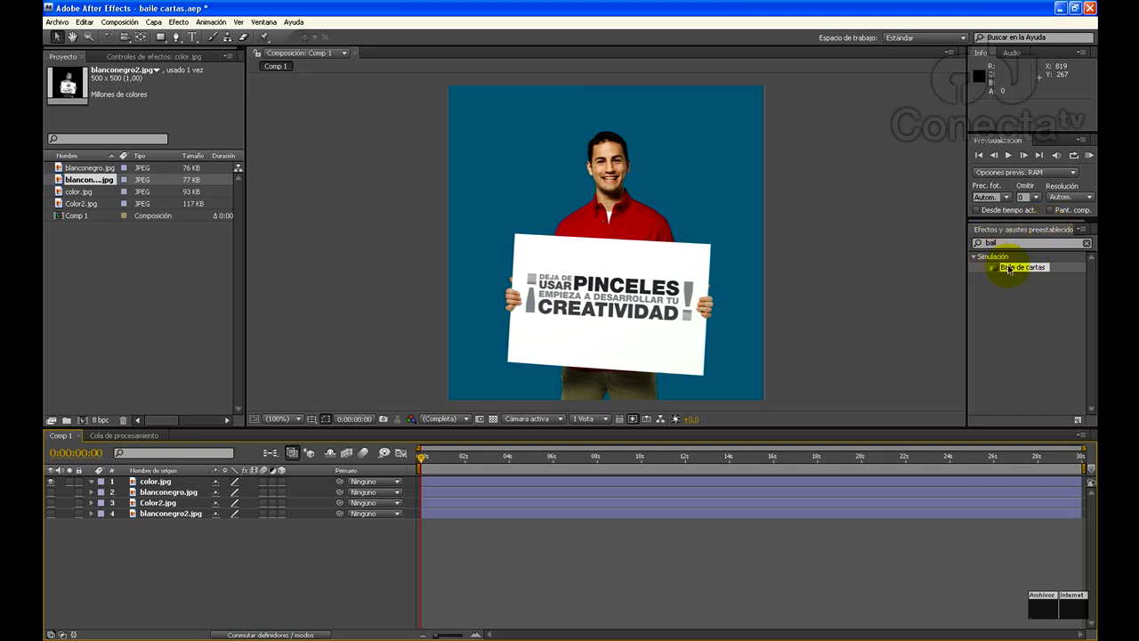
{"action": "left_click_drag", "start_coordinate": [1009, 269], "coordinate": [660, 249]}
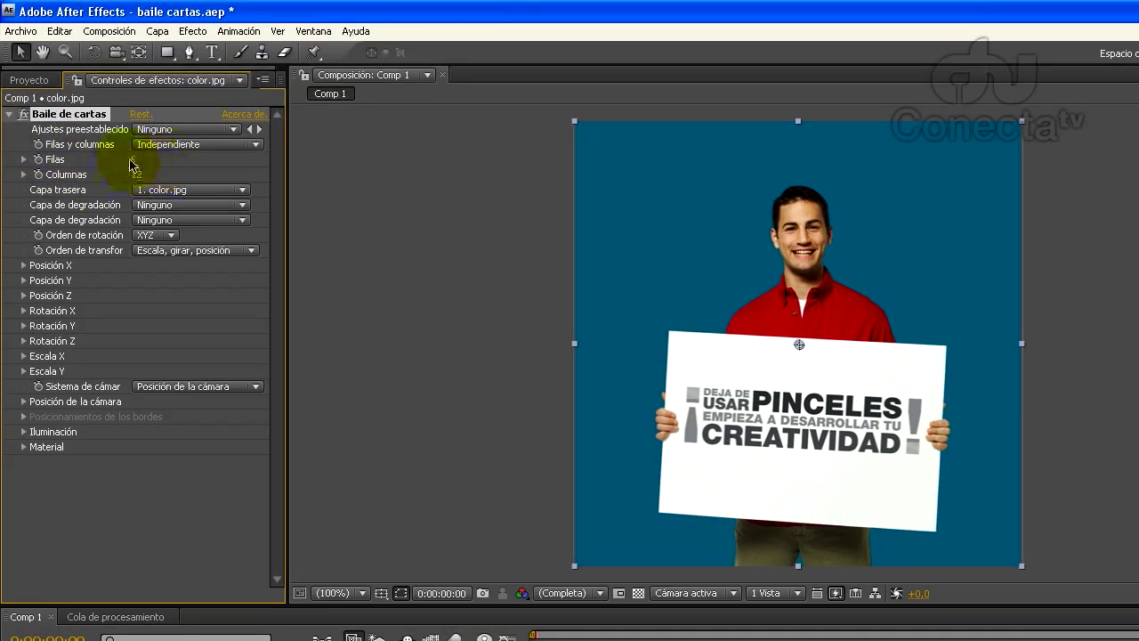
{"action": "left_click", "coordinate": [135, 160]}
{"action": "type", "text": "100"}
{"action": "left_click", "coordinate": [143, 174]}
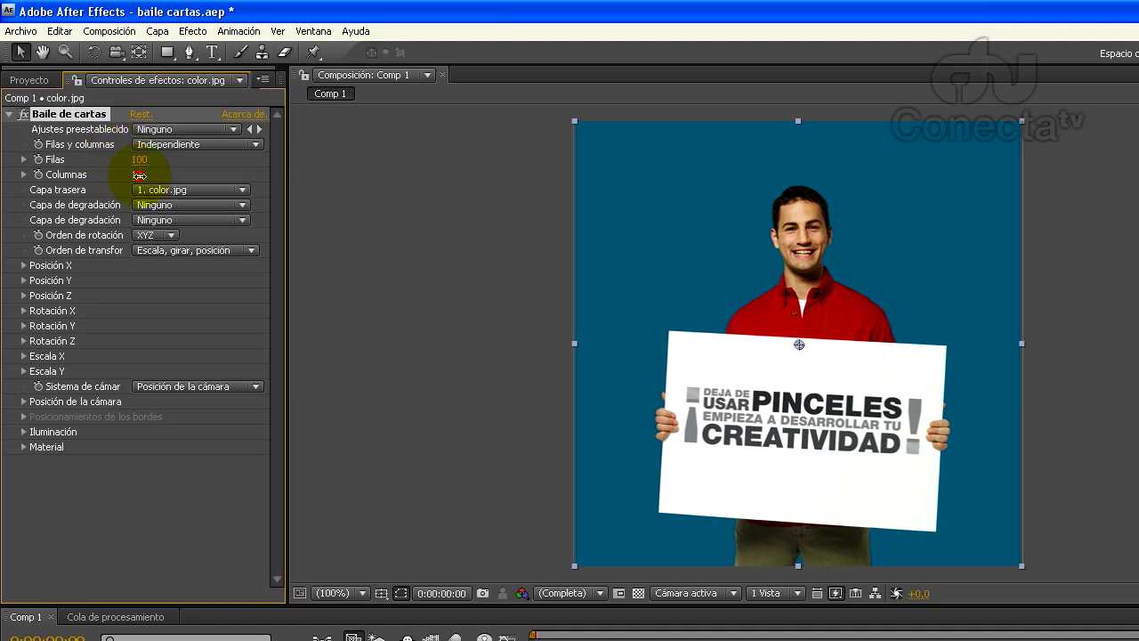
{"action": "type", "text": "100"}
{"action": "key", "text": "Return"}
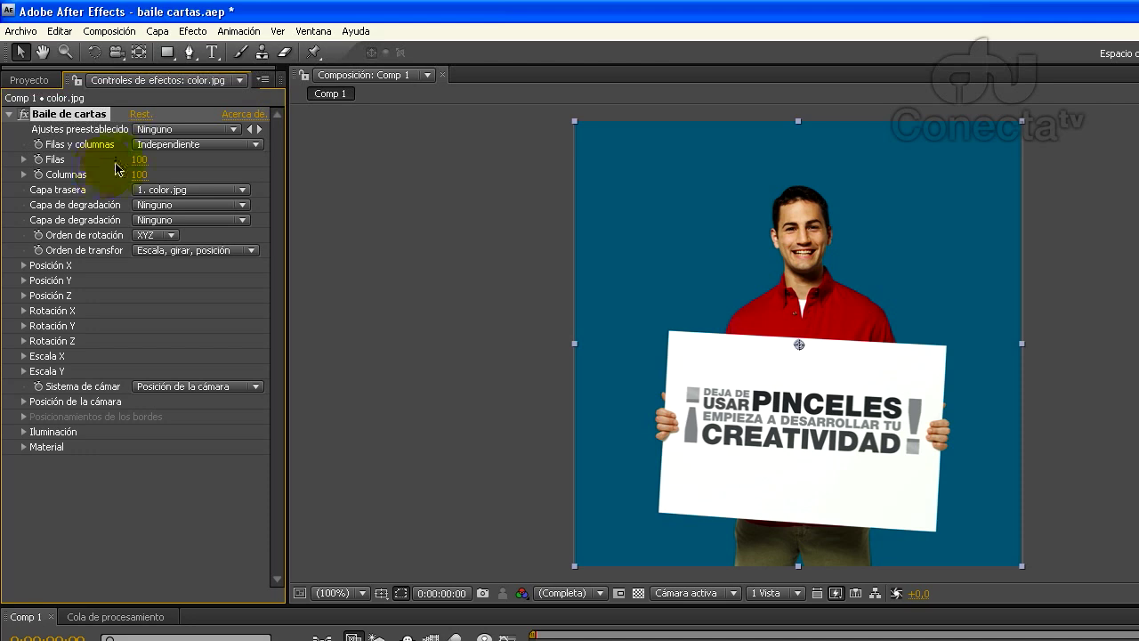
Set the back layer to Color2.jpg and gradient layers to blanconegro.jpg and blanconegro2.jpg
{"action": "left_click", "coordinate": [176, 191]}
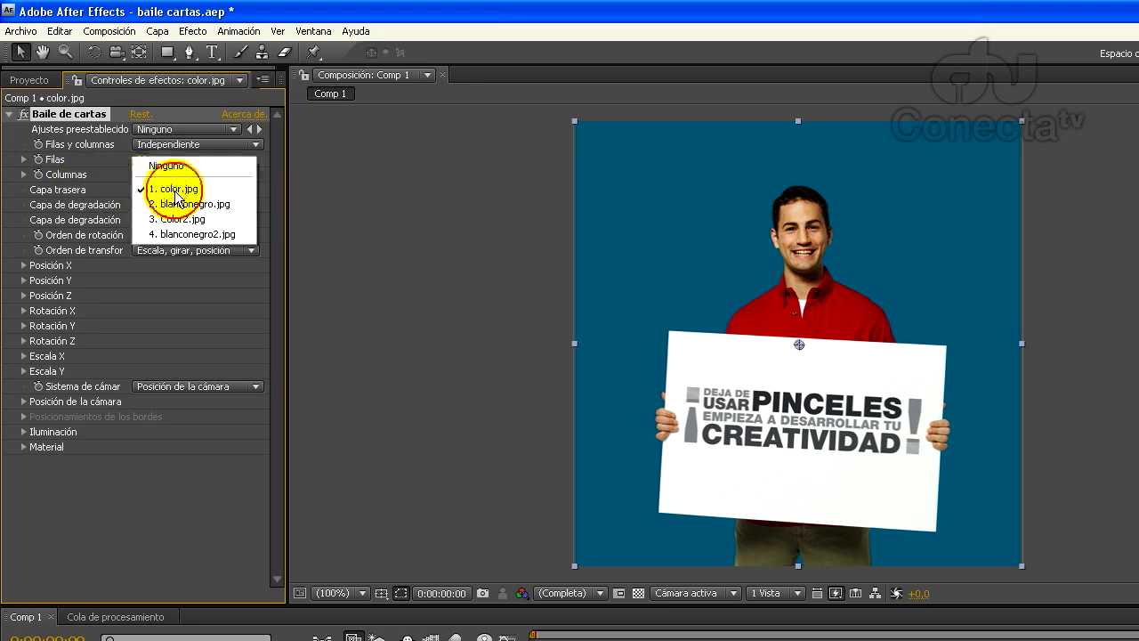
{"action": "left_click", "coordinate": [190, 222]}
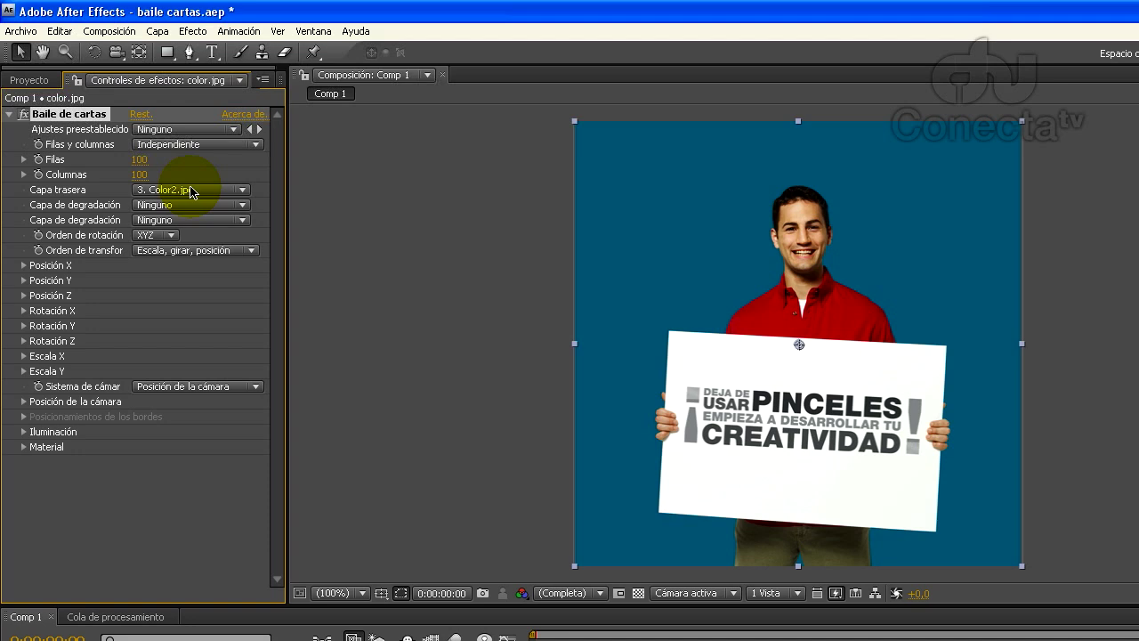
{"action": "left_click", "coordinate": [148, 206]}
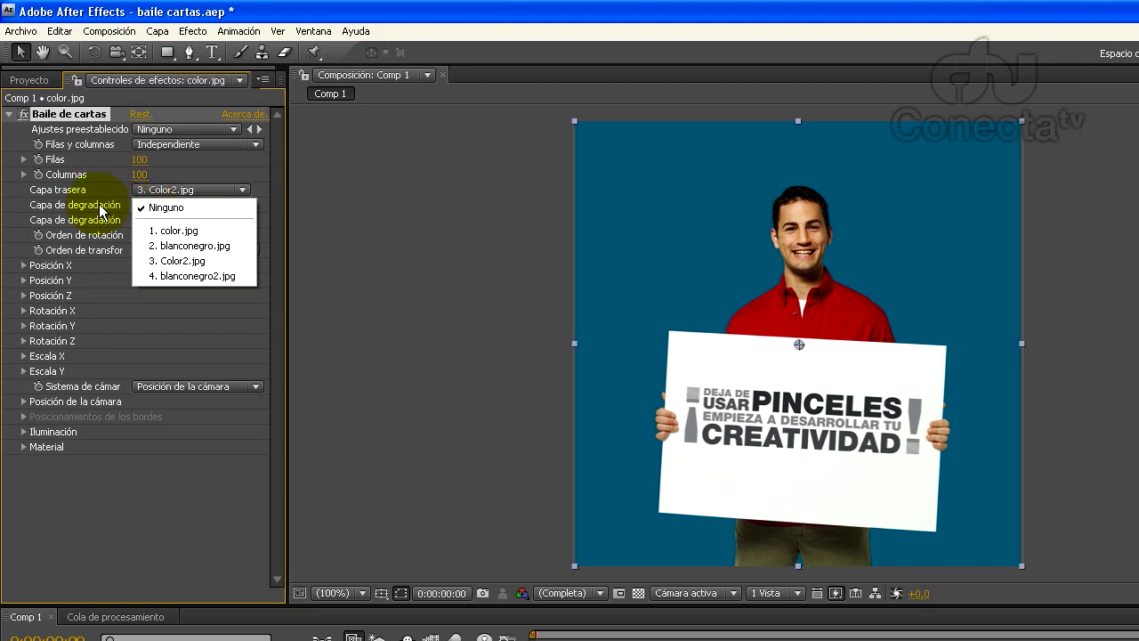
{"action": "left_click", "coordinate": [185, 246]}
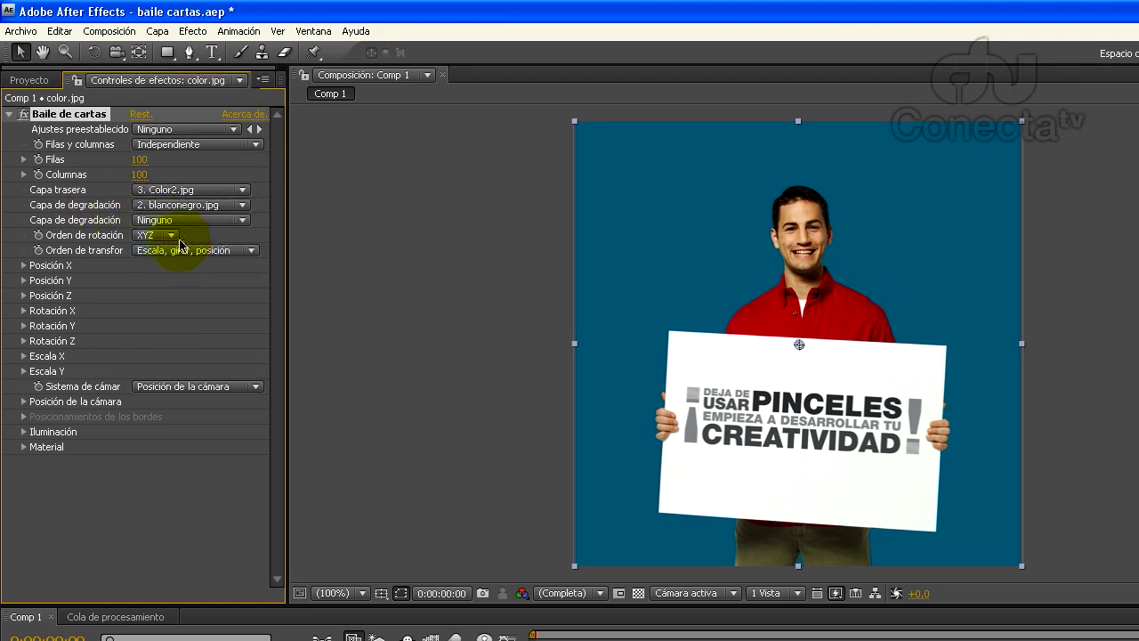
{"action": "left_click", "coordinate": [157, 223]}
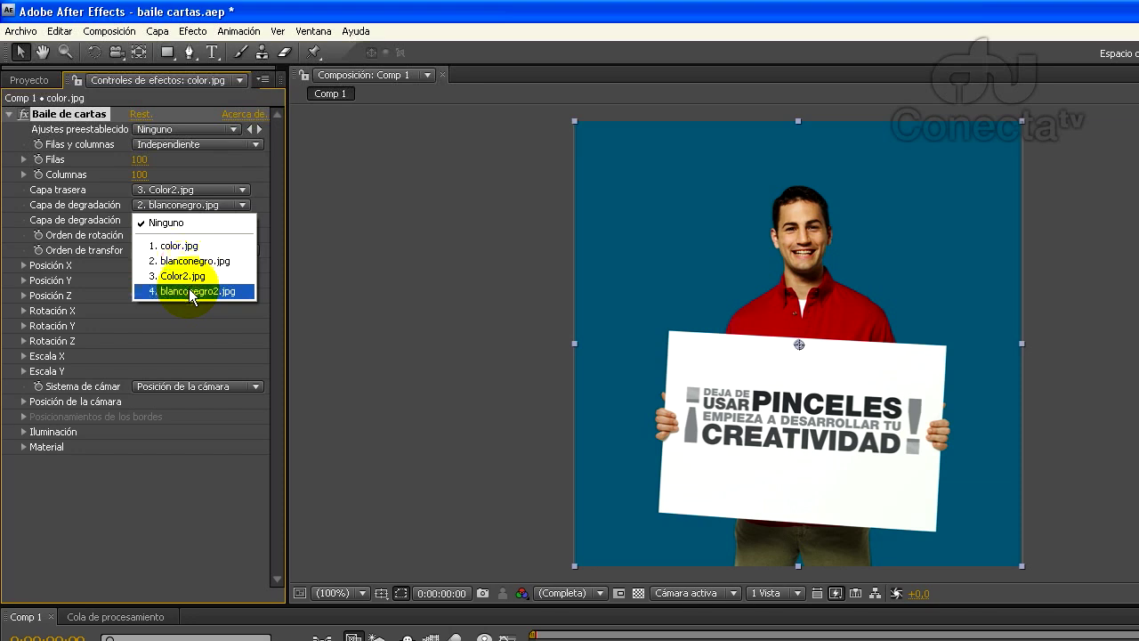
{"action": "left_click", "coordinate": [187, 292]}
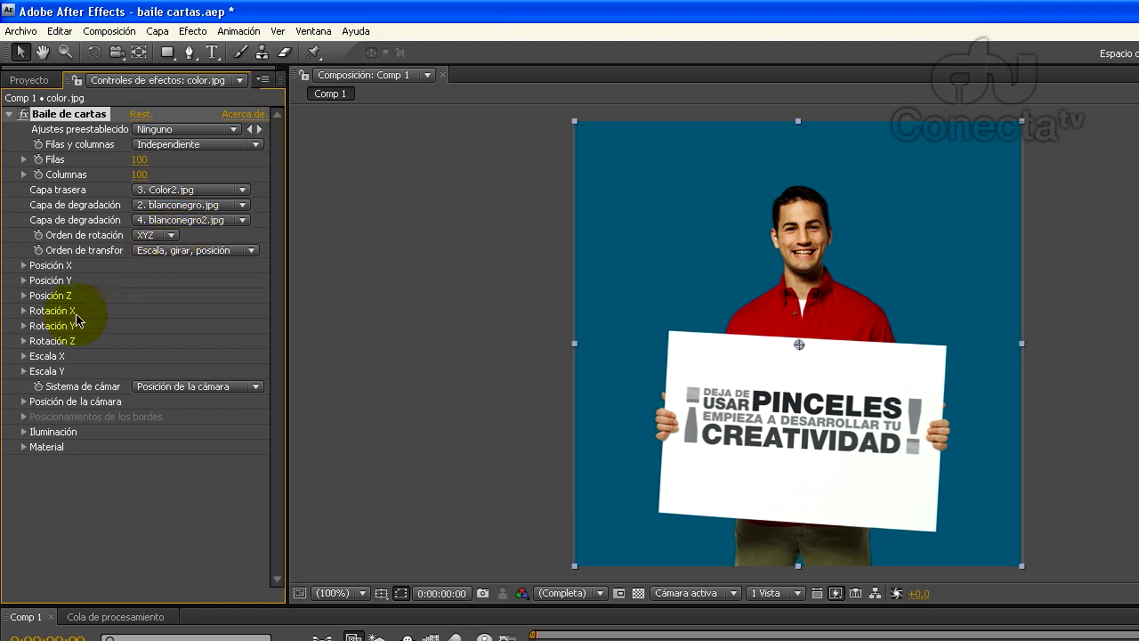
Set the Posición Z Origen to Intensidad 1 and move the playhead to about 3.5 seconds
{"action": "left_click", "coordinate": [22, 297]}
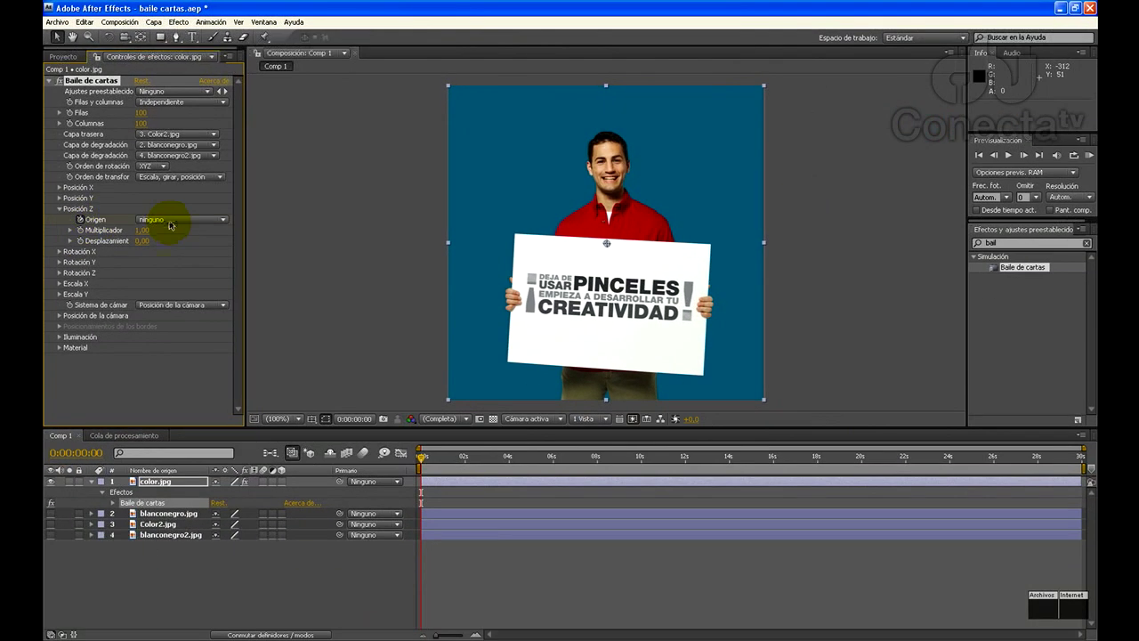
{"action": "left_click", "coordinate": [178, 313]}
{"action": "left_click", "coordinate": [165, 231]}
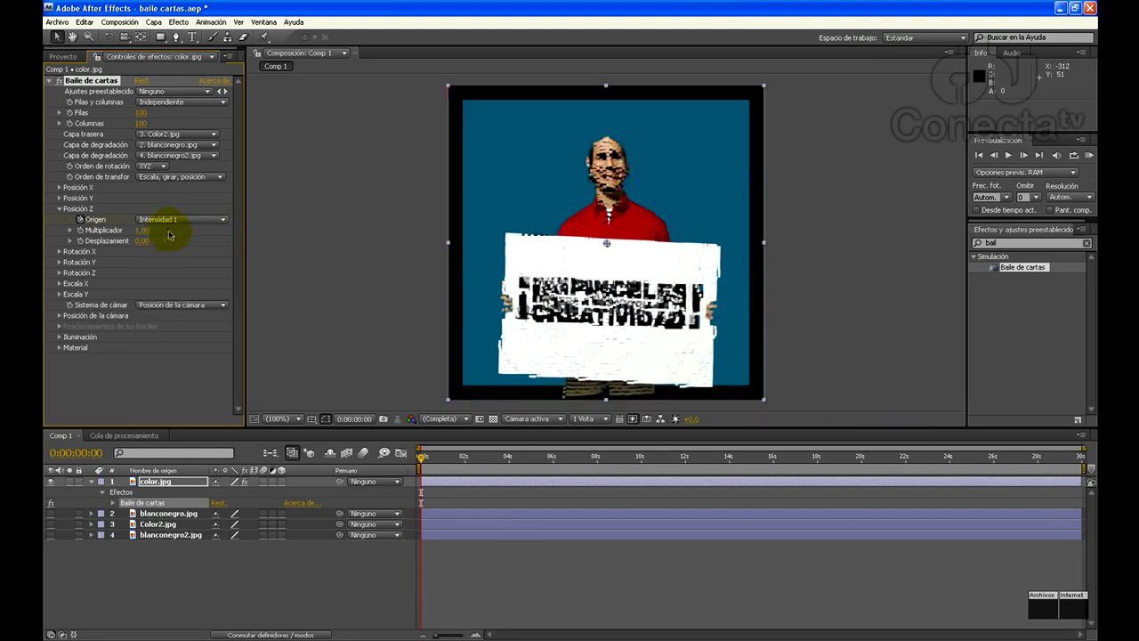
{"action": "left_click", "coordinate": [424, 459]}
{"action": "left_click_drag", "start_coordinate": [424, 459], "coordinate": [517, 465]}
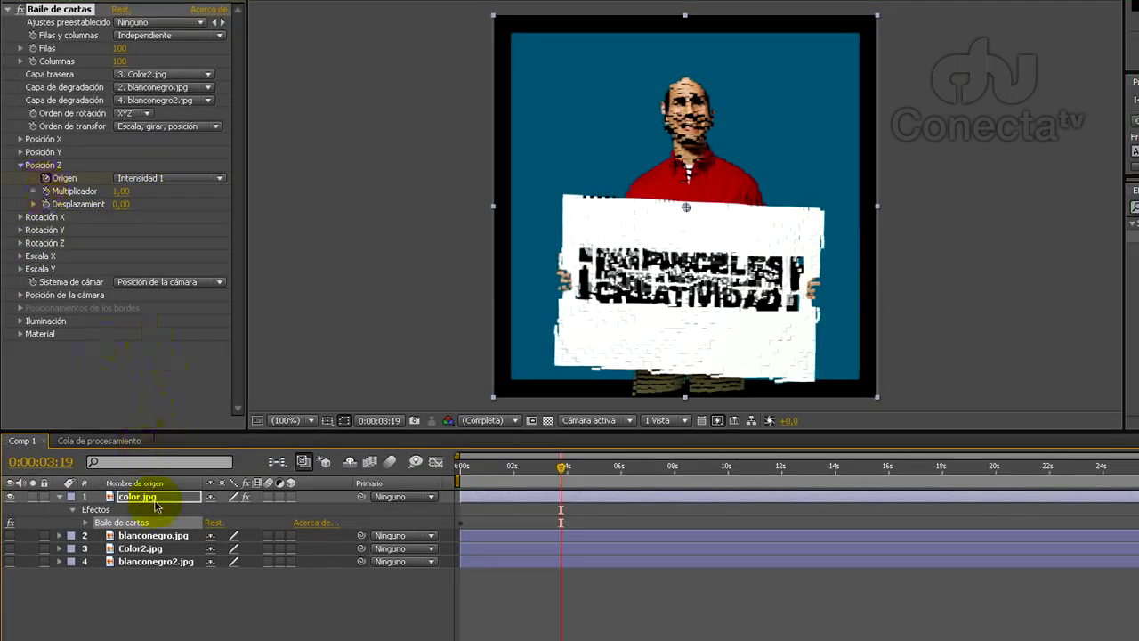
Keyframe Posición Z Origen: Intensidad 1 at 3:19, Intensidad 2 at 4:03, and another key at 8 seconds
{"action": "left_click", "coordinate": [145, 499]}
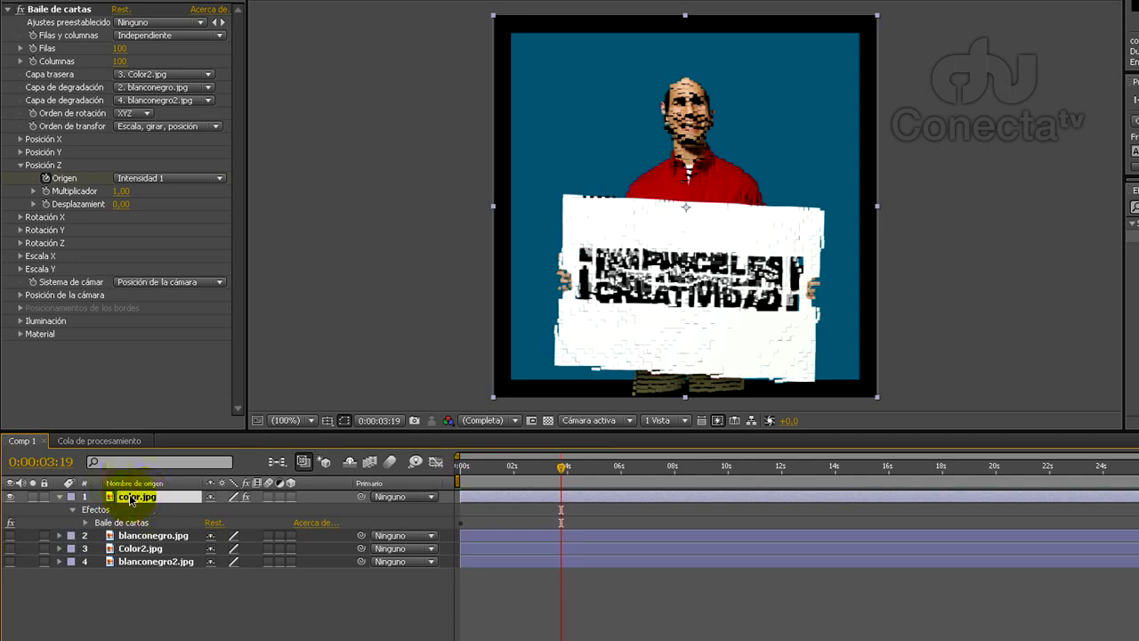
{"action": "key", "text": "u"}
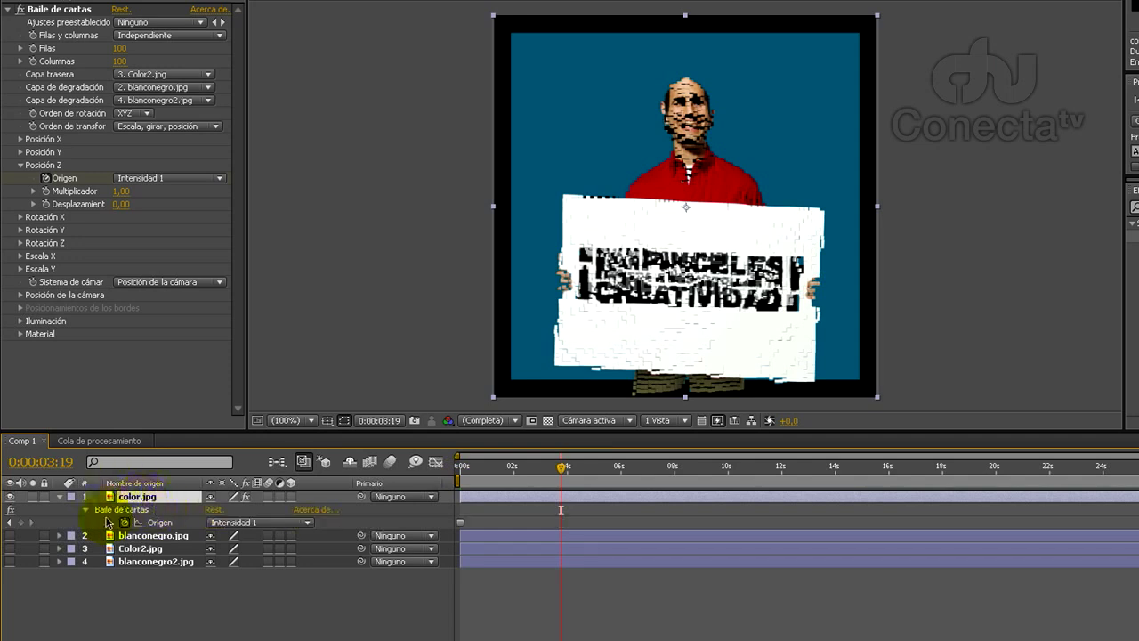
{"action": "left_click", "coordinate": [20, 523]}
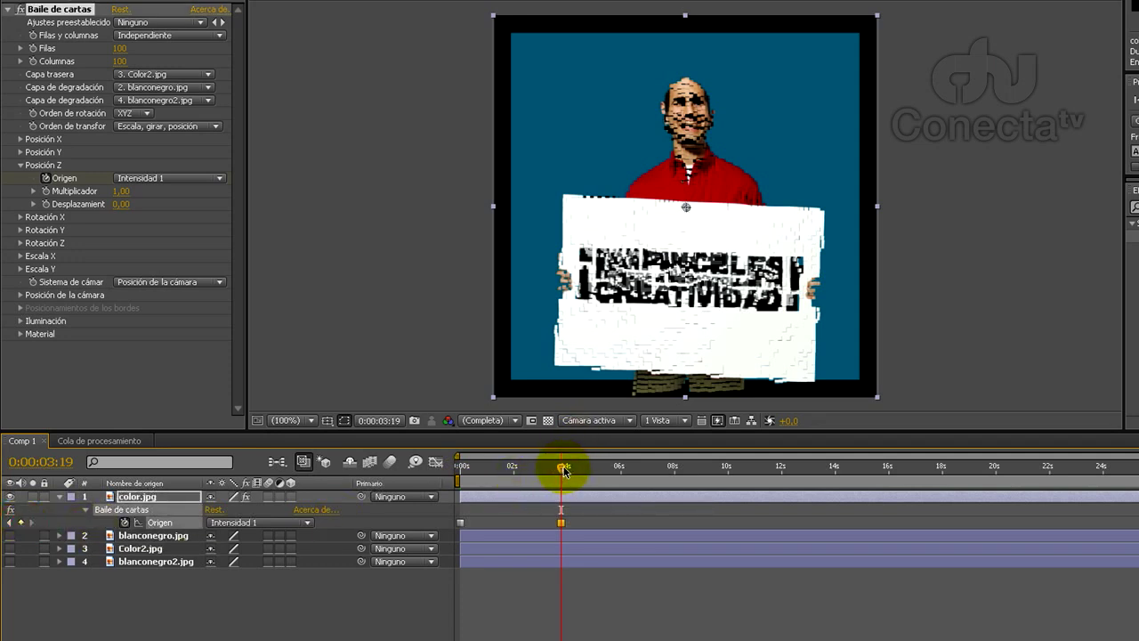
{"action": "left_click_drag", "start_coordinate": [564, 467], "coordinate": [570, 469]}
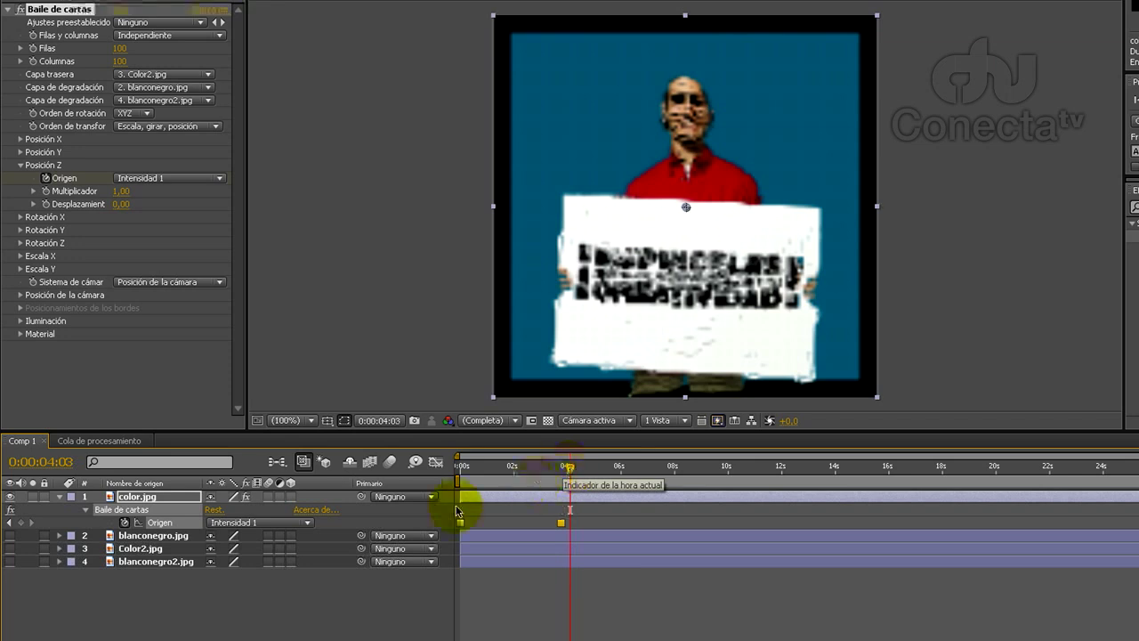
{"action": "left_click", "coordinate": [308, 523]}
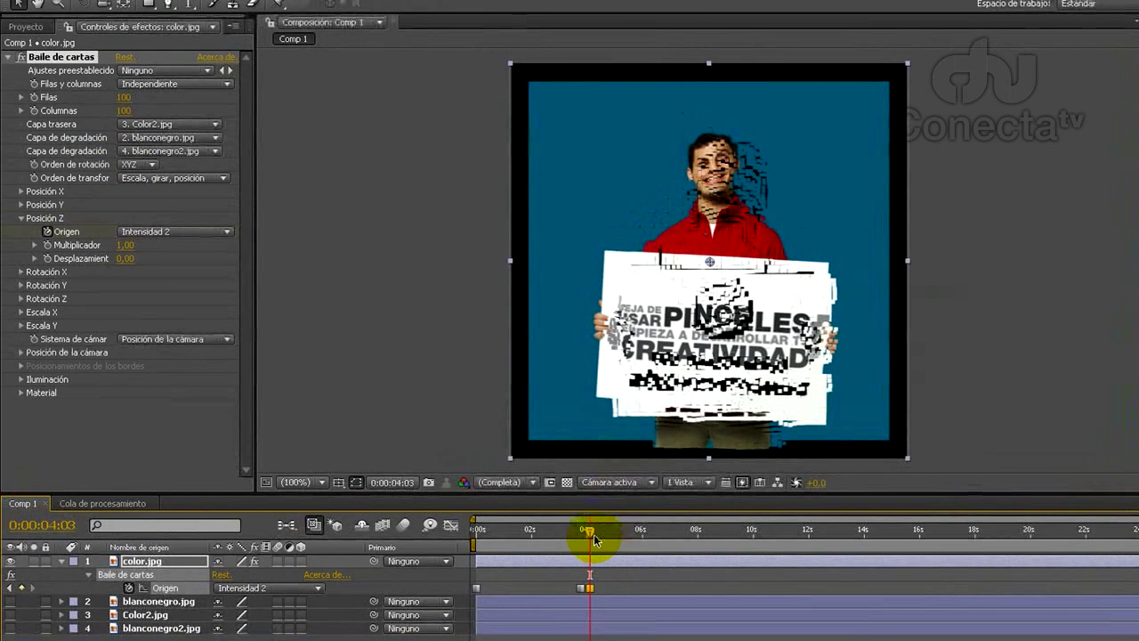
{"action": "left_click_drag", "start_coordinate": [590, 534], "coordinate": [697, 537]}
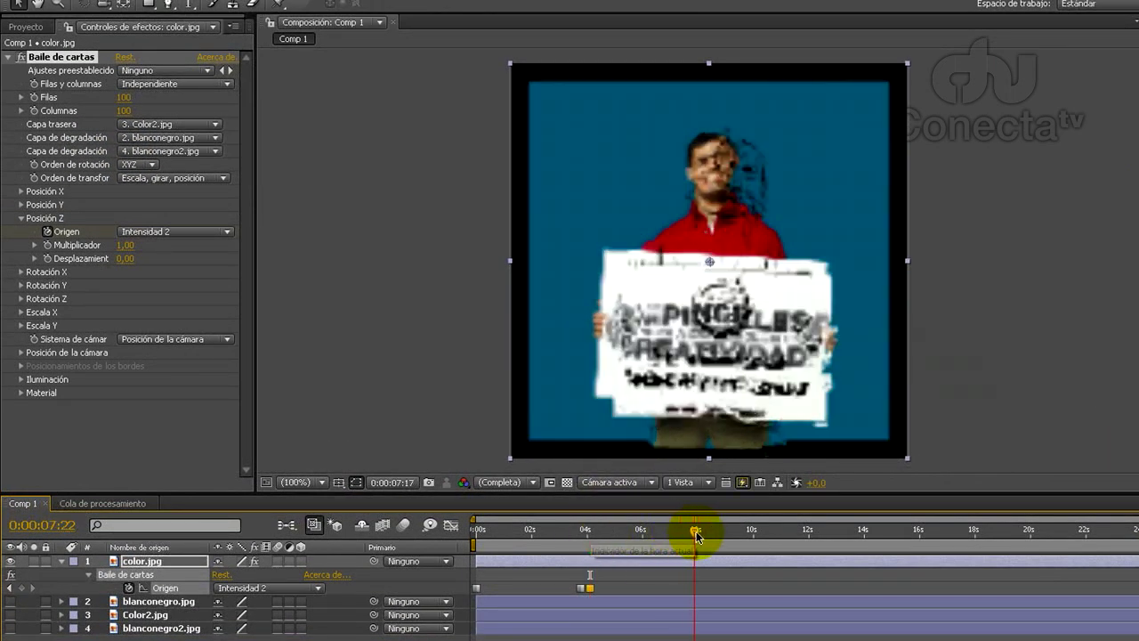
{"action": "left_click", "coordinate": [23, 589]}
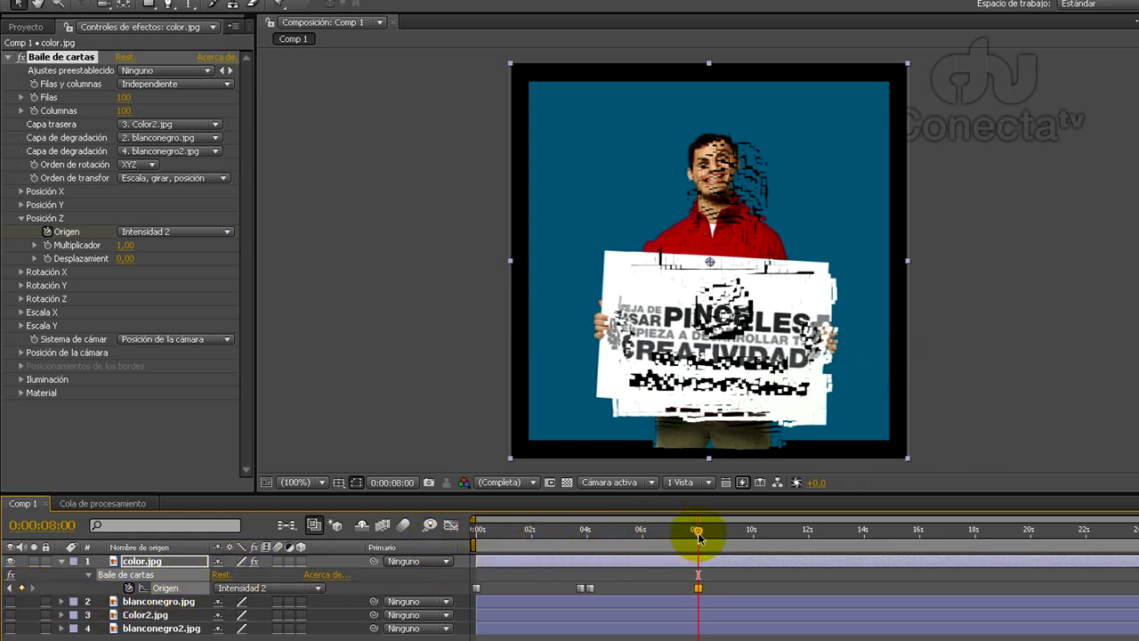
{"action": "left_click_drag", "start_coordinate": [698, 534], "coordinate": [448, 544]}
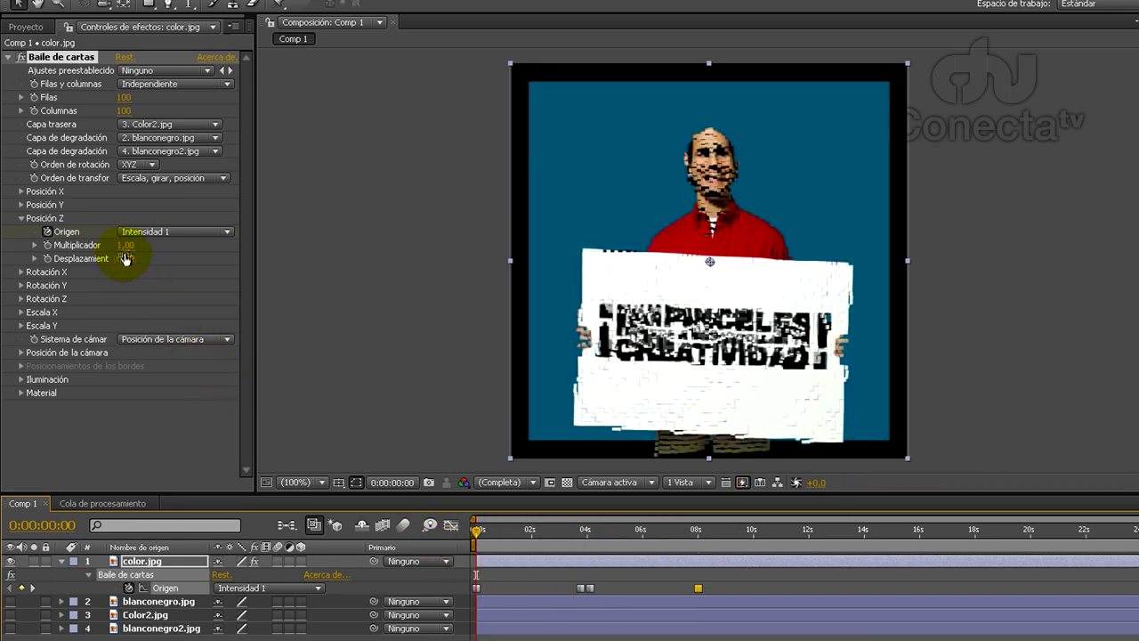
Start keyframing the Posición Z Multiplicador and adjust its value near the 3:19 keyframe
{"action": "left_click", "coordinate": [47, 245]}
{"action": "left_click", "coordinate": [48, 258]}
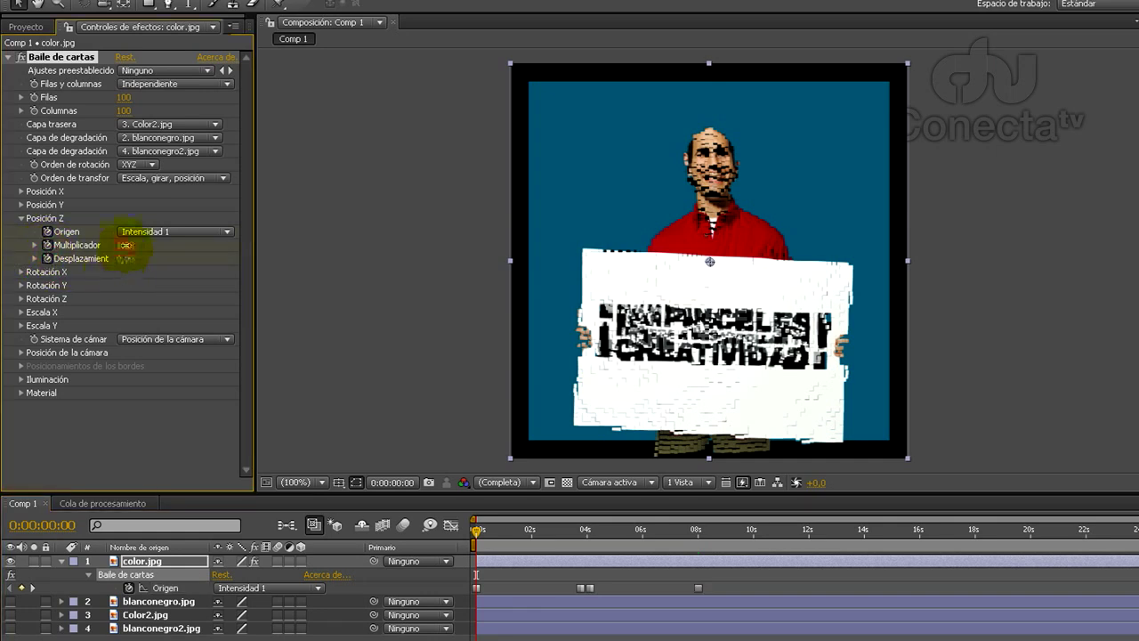
{"action": "type", "text": "1"}
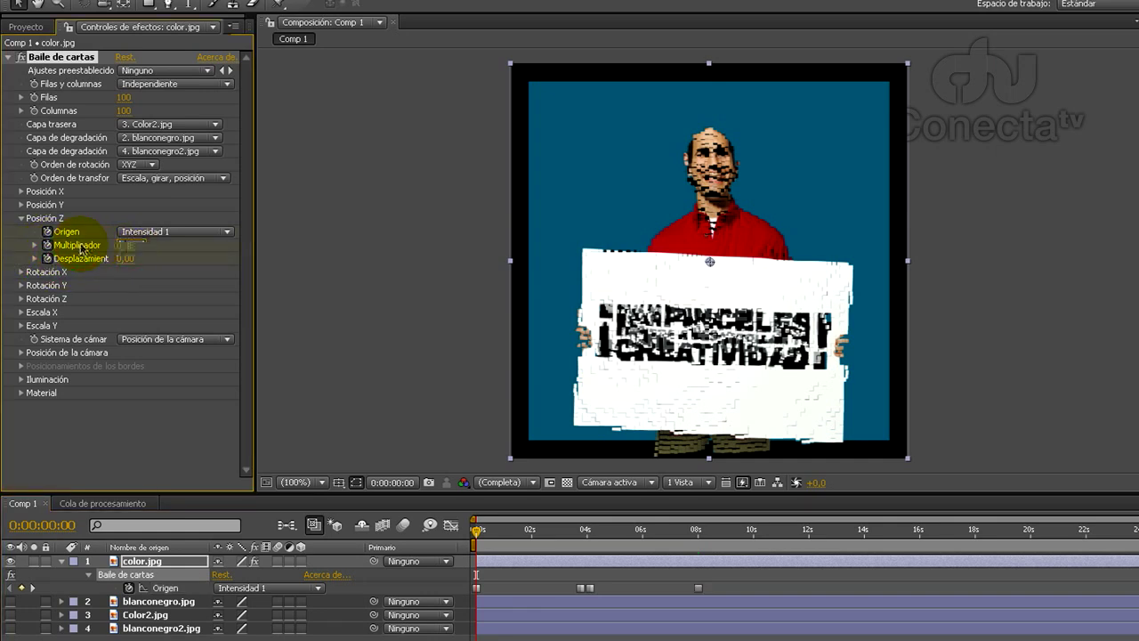
{"action": "key", "text": "Return"}
{"action": "left_click_drag", "start_coordinate": [476, 534], "coordinate": [576, 555]}
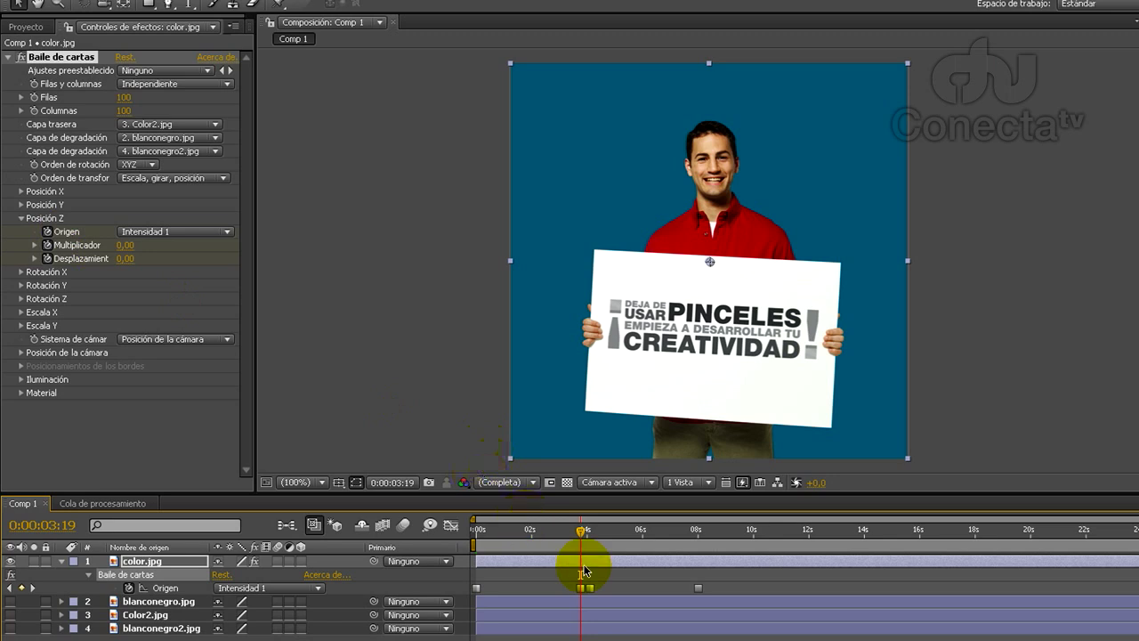
{"action": "left_click", "coordinate": [124, 245]}
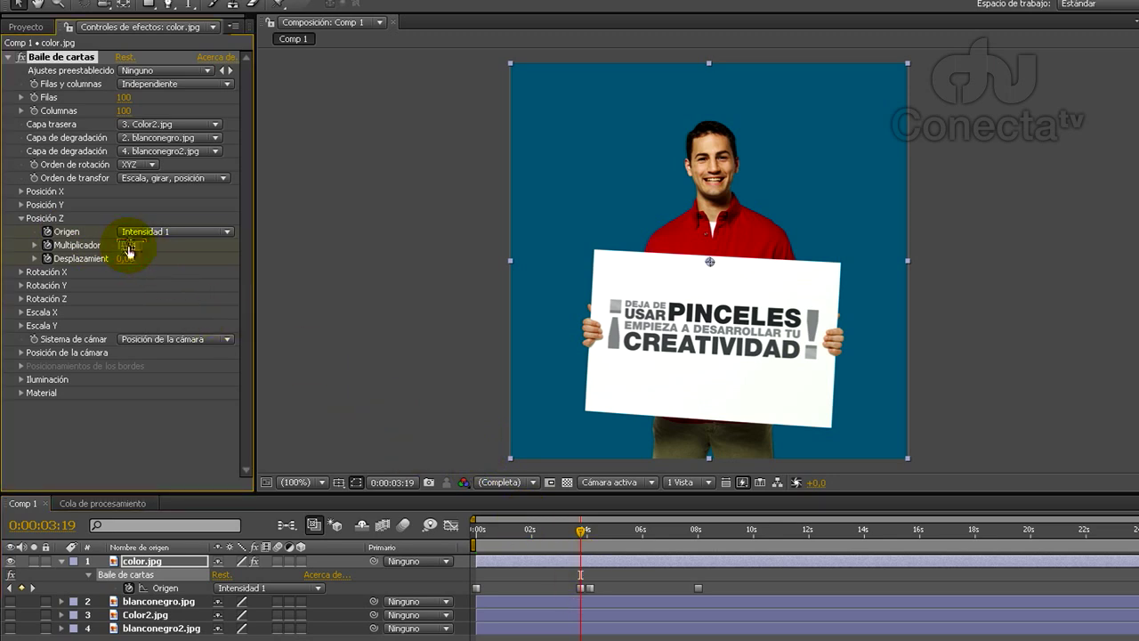
{"action": "key", "text": "Return"}
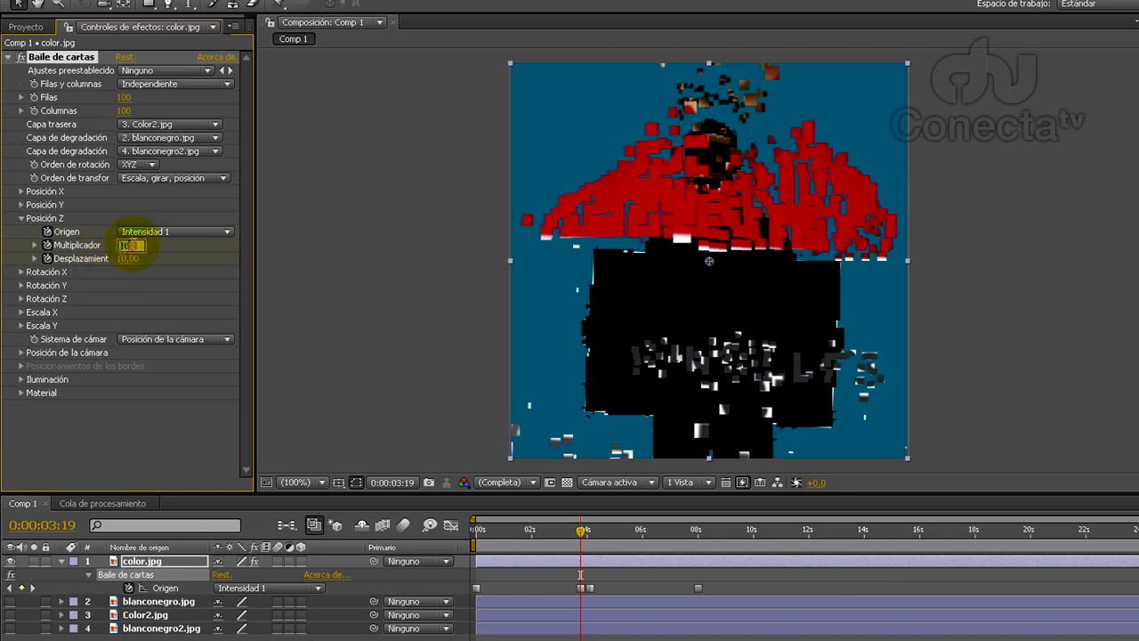
{"action": "key", "text": "Return"}
{"action": "left_click", "coordinate": [127, 258]}
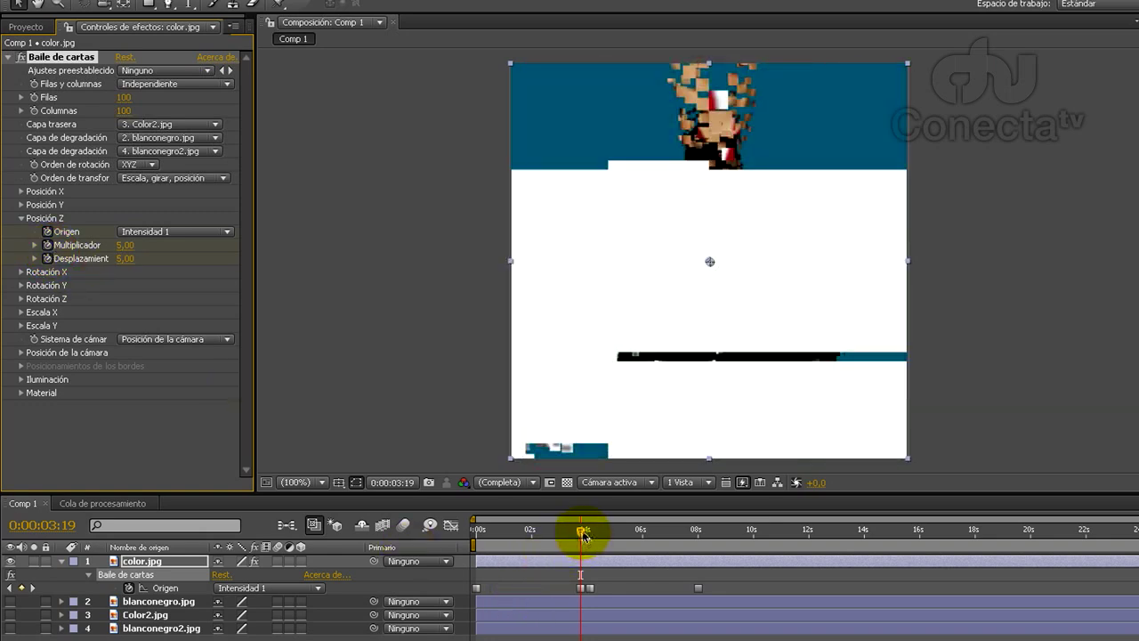
At about 4 seconds, set Posición Z Multiplicador and Desplazamiento both to -5
{"action": "left_click_drag", "start_coordinate": [584, 534], "coordinate": [590, 534]}
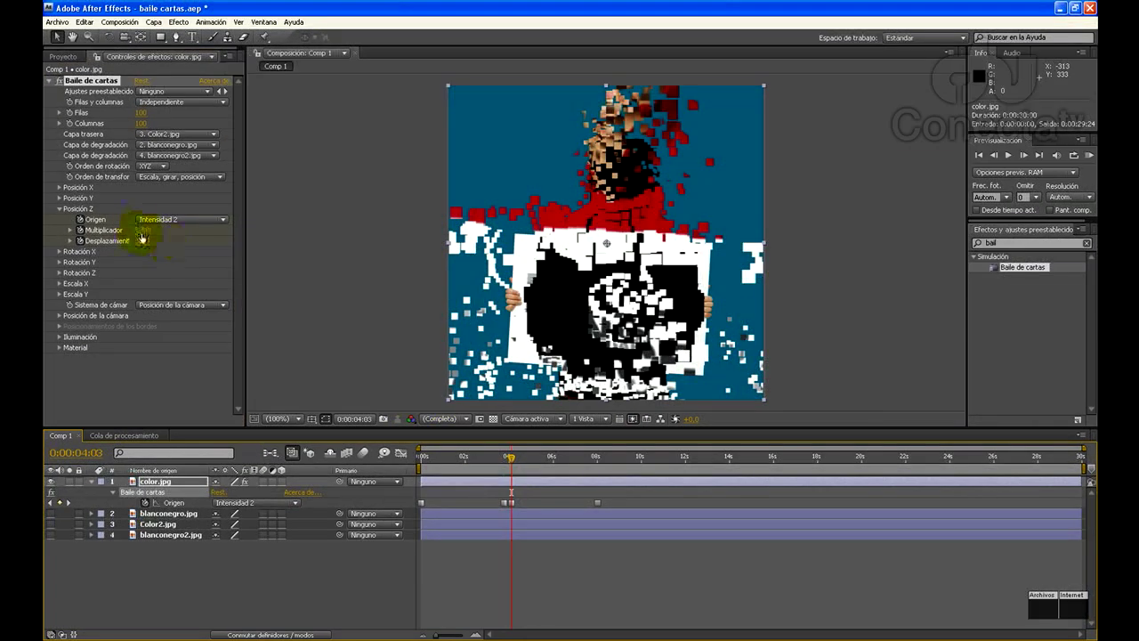
{"action": "left_click", "coordinate": [143, 231]}
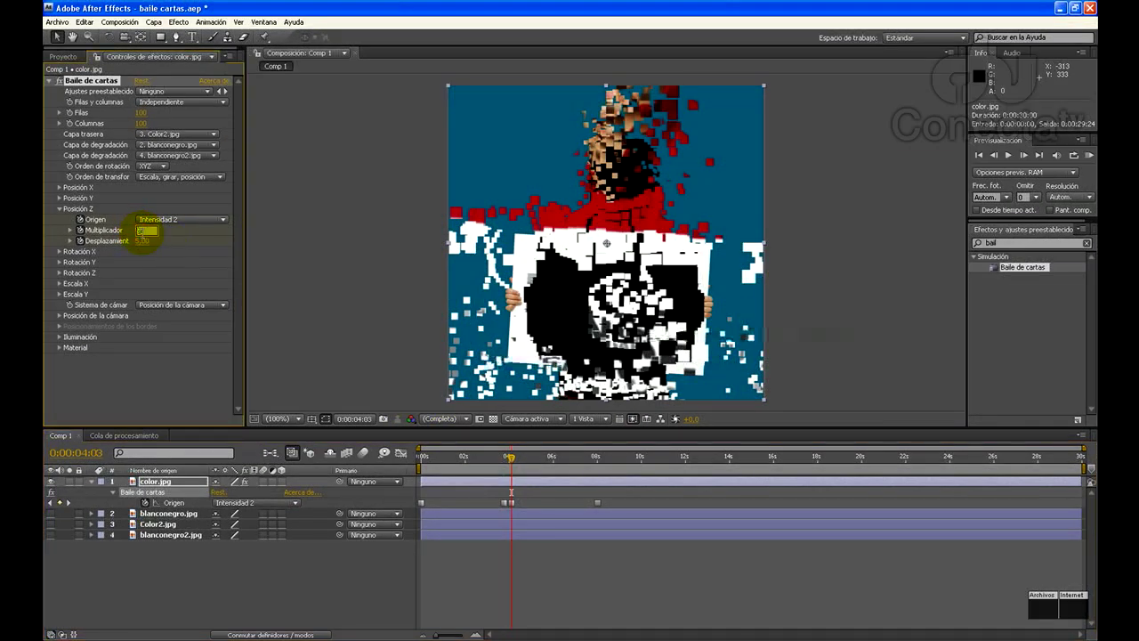
{"action": "type", "text": "-5"}
{"action": "left_click", "coordinate": [142, 241]}
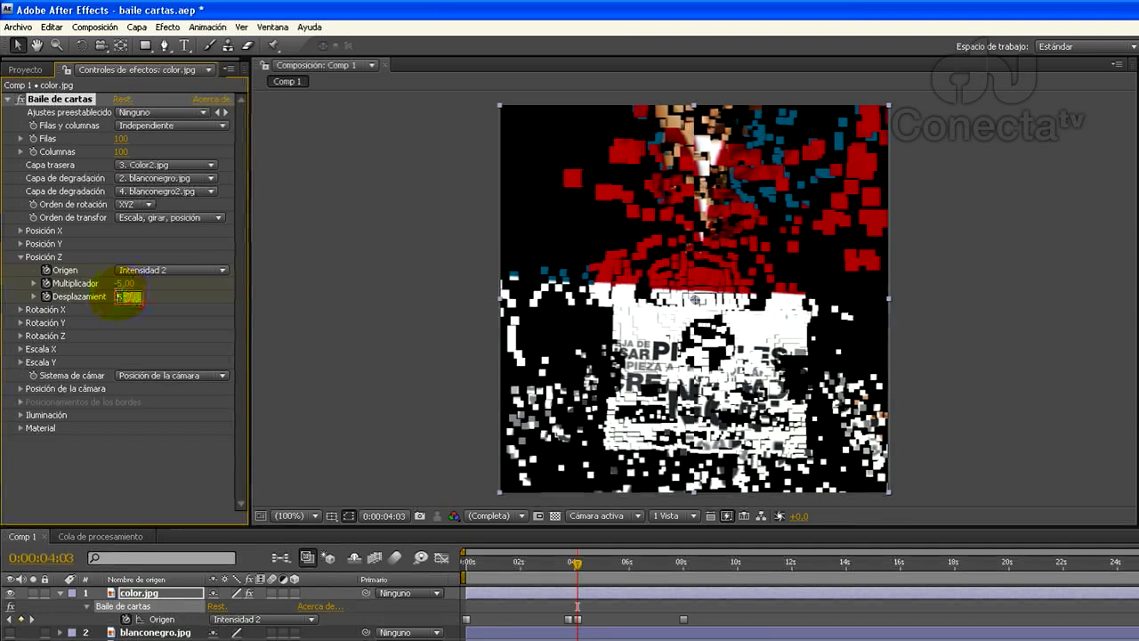
{"action": "type", "text": "-5"}
{"action": "key", "text": "Return"}
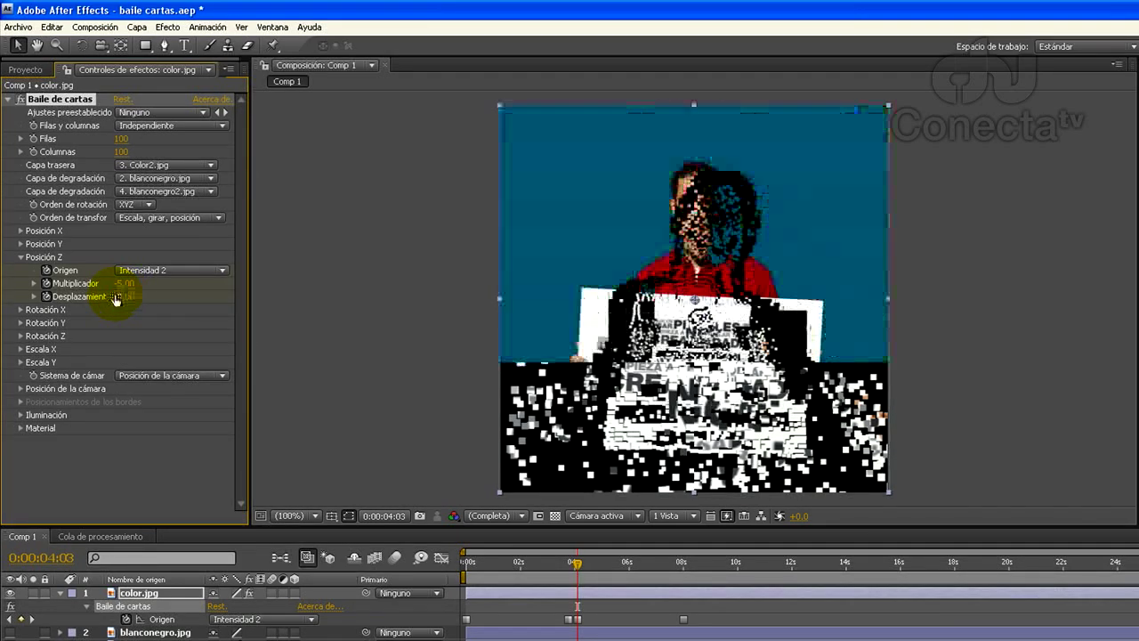
At 8 seconds, set Multiplicador and Desplazamiento back to 0
{"action": "left_click_drag", "start_coordinate": [577, 568], "coordinate": [682, 576]}
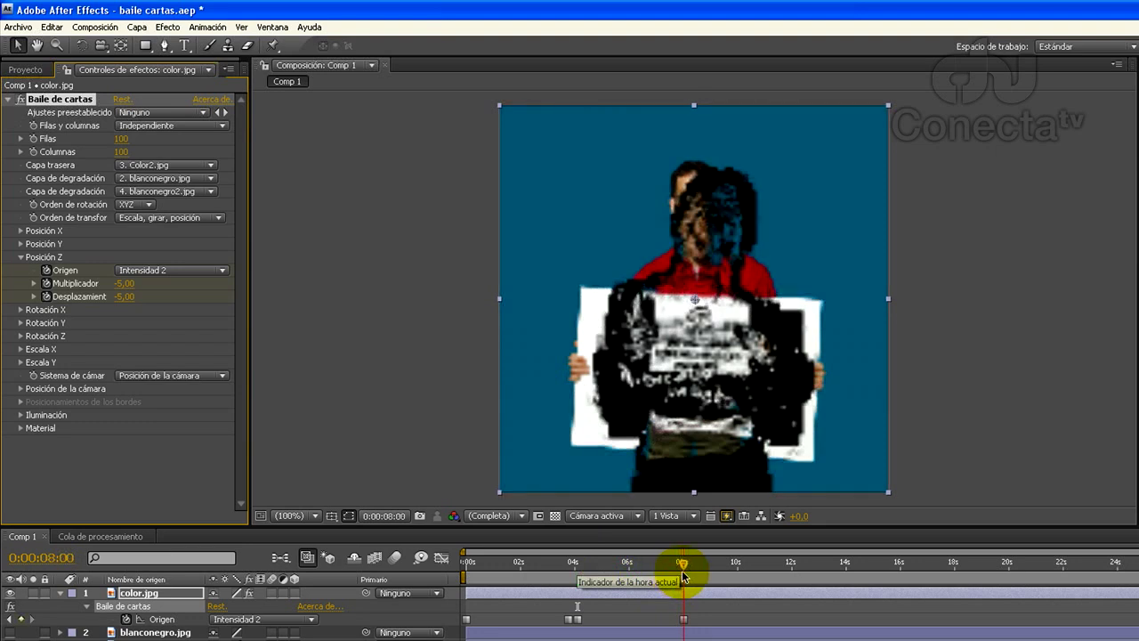
{"action": "left_click", "coordinate": [127, 283]}
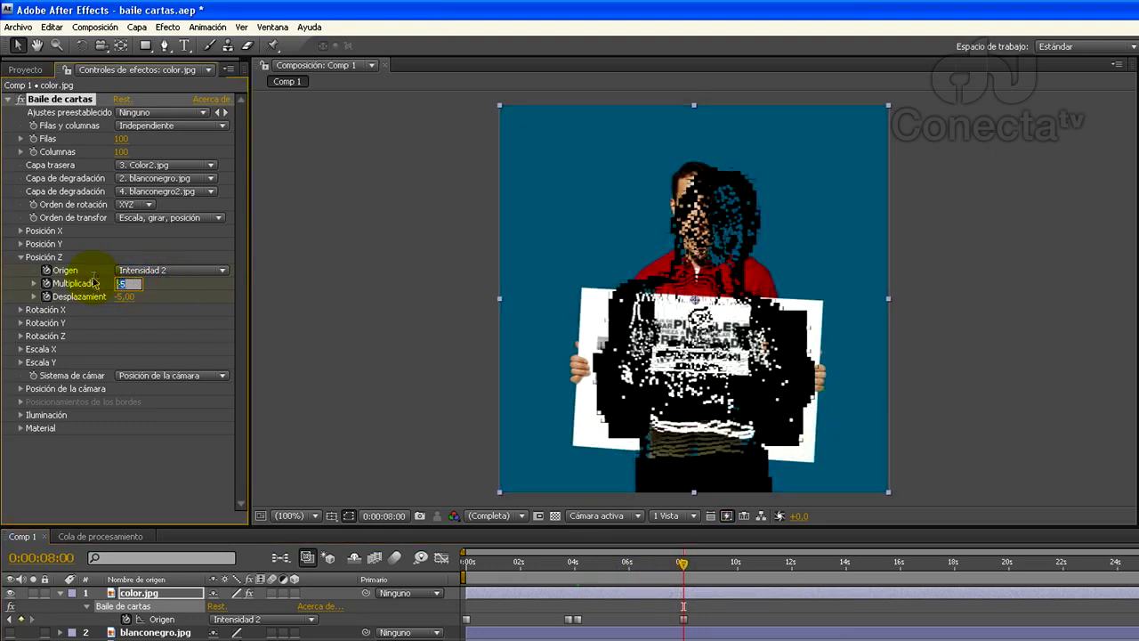
{"action": "type", "text": "0"}
{"action": "key", "text": "Return"}
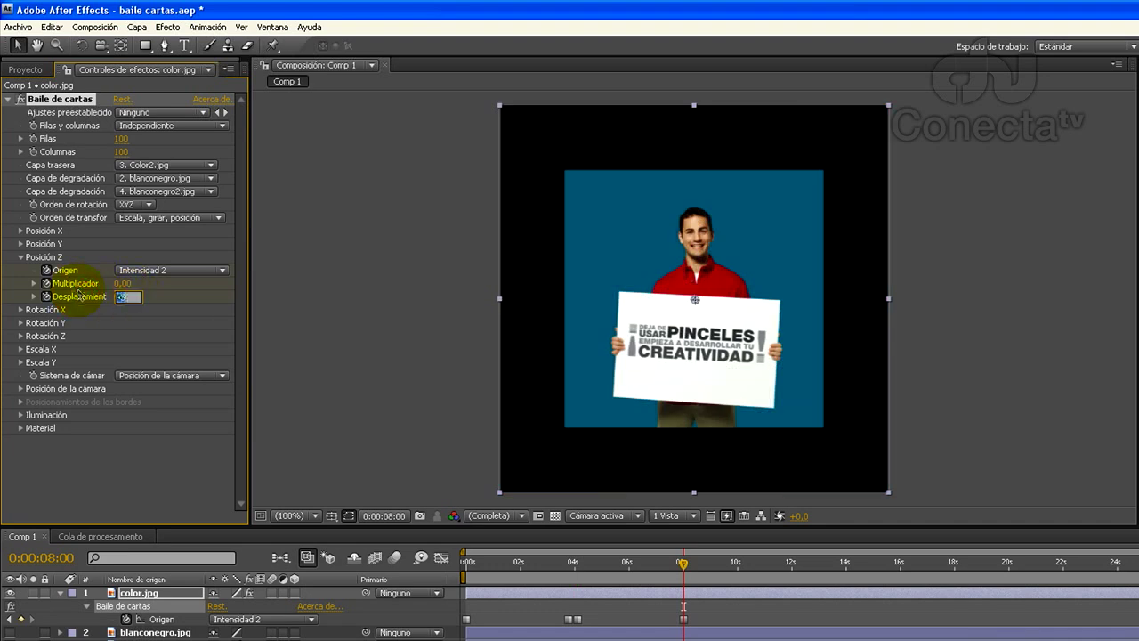
{"action": "type", "text": "0"}
{"action": "key", "text": "Return"}
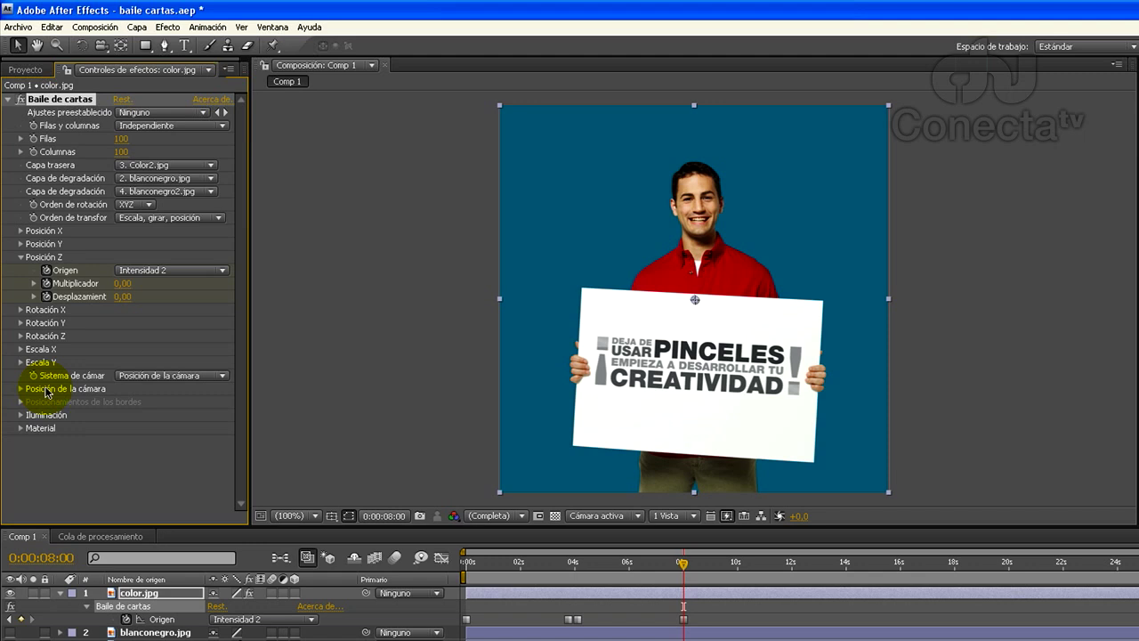
Keep Posición de la cámara as the camera system, expand its settings, and return to 0 seconds
{"action": "left_click", "coordinate": [221, 375]}
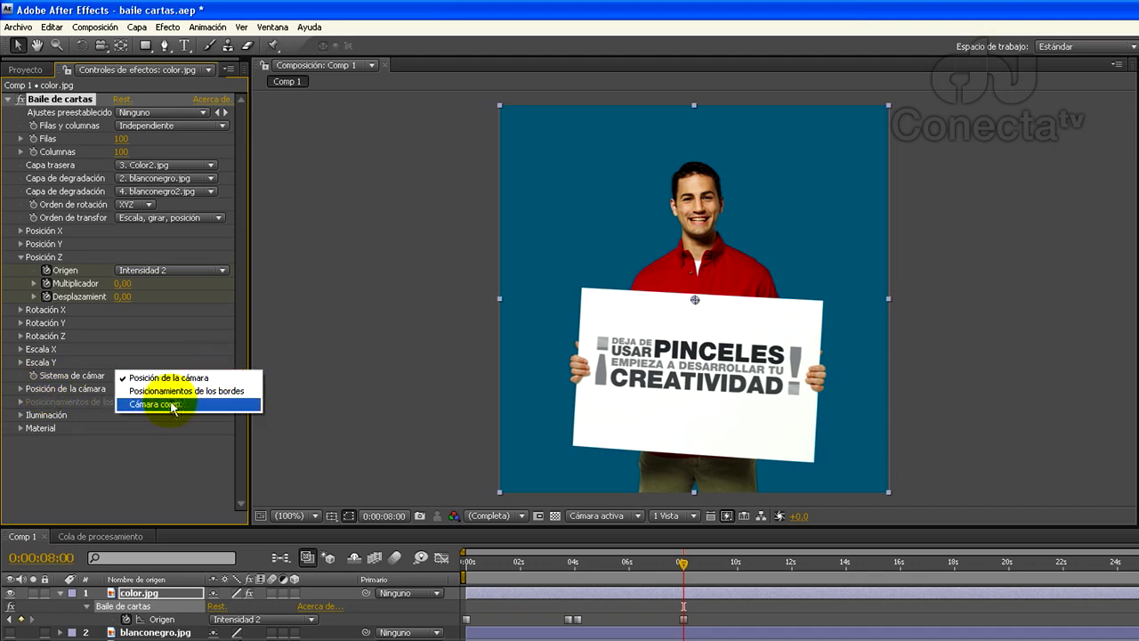
{"action": "left_click", "coordinate": [76, 389]}
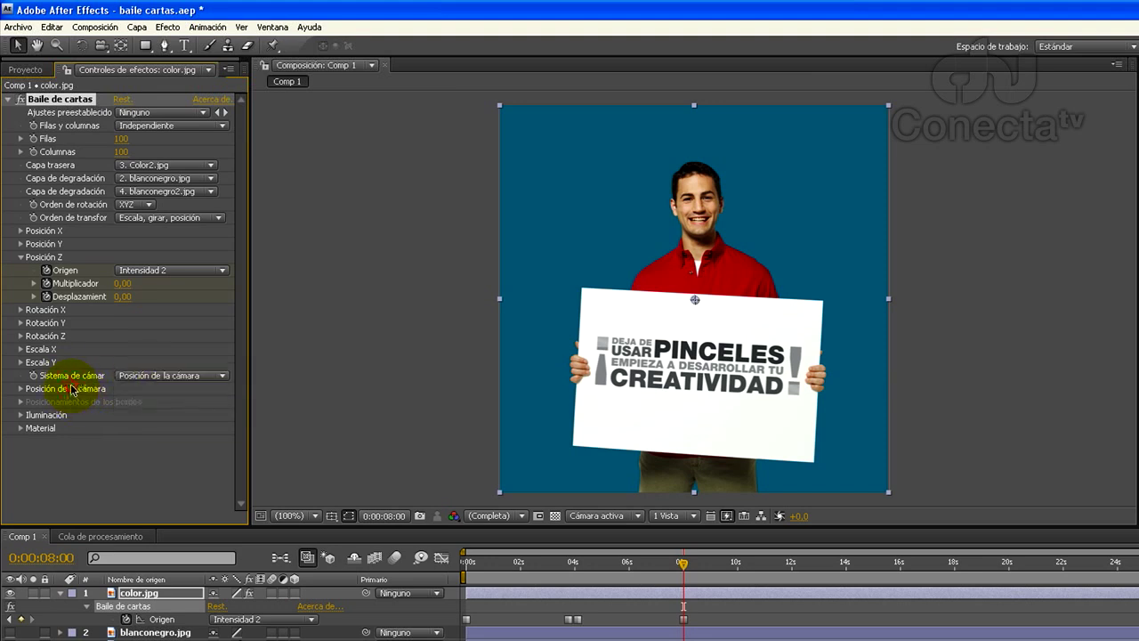
{"action": "left_click", "coordinate": [18, 390]}
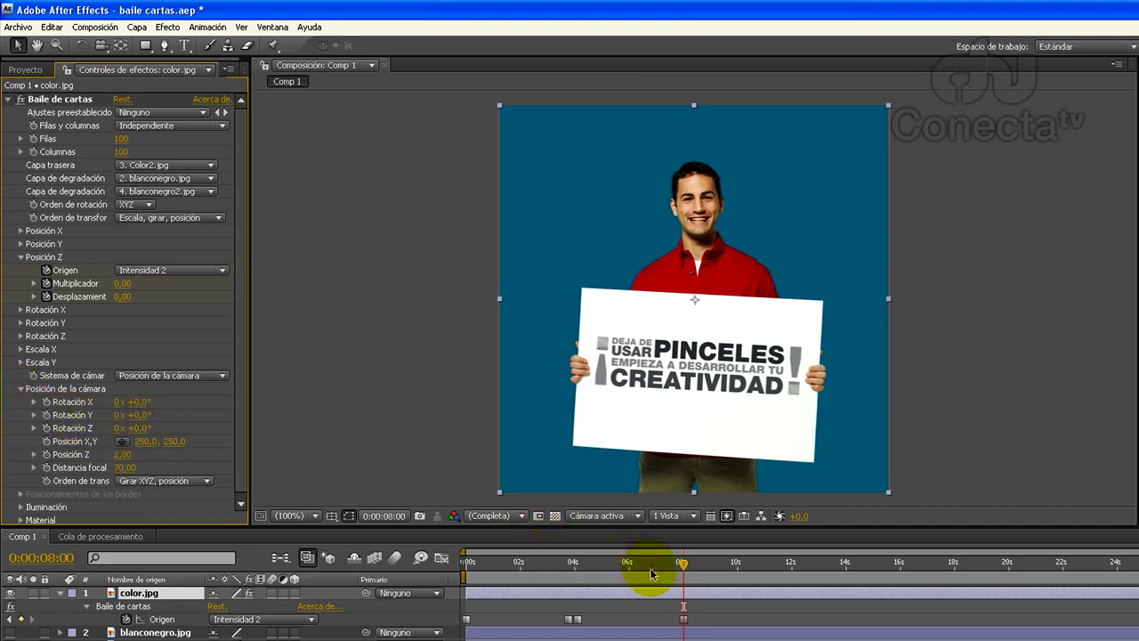
{"action": "left_click_drag", "start_coordinate": [683, 566], "coordinate": [466, 564]}
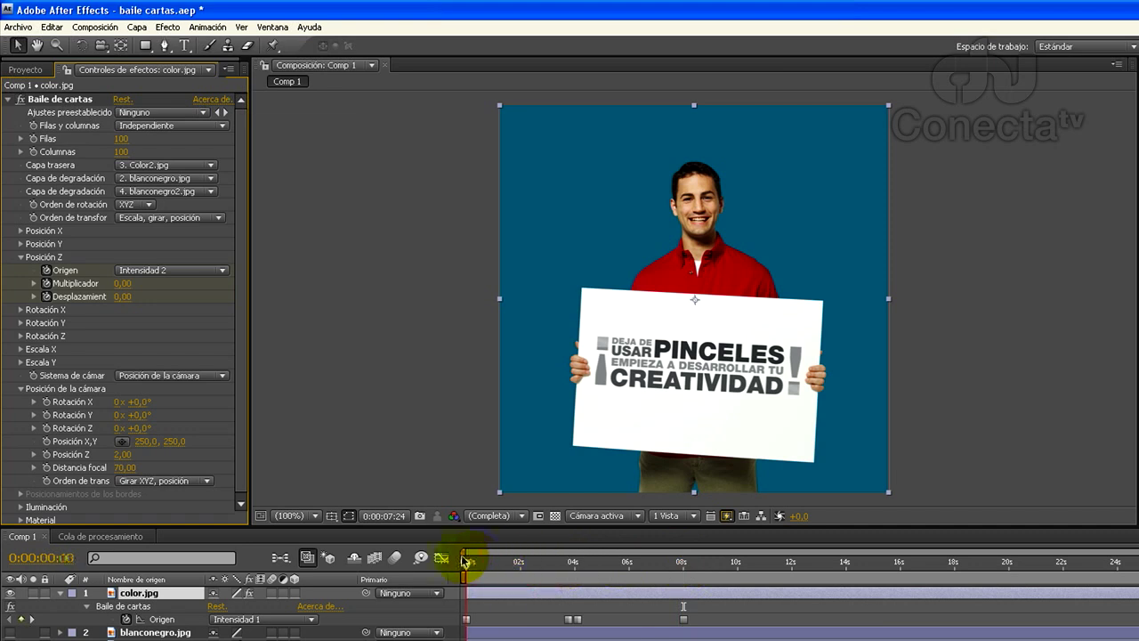
Keyframe the camera Rotación Y to 90° at about 3:20
{"action": "left_click", "coordinate": [47, 417]}
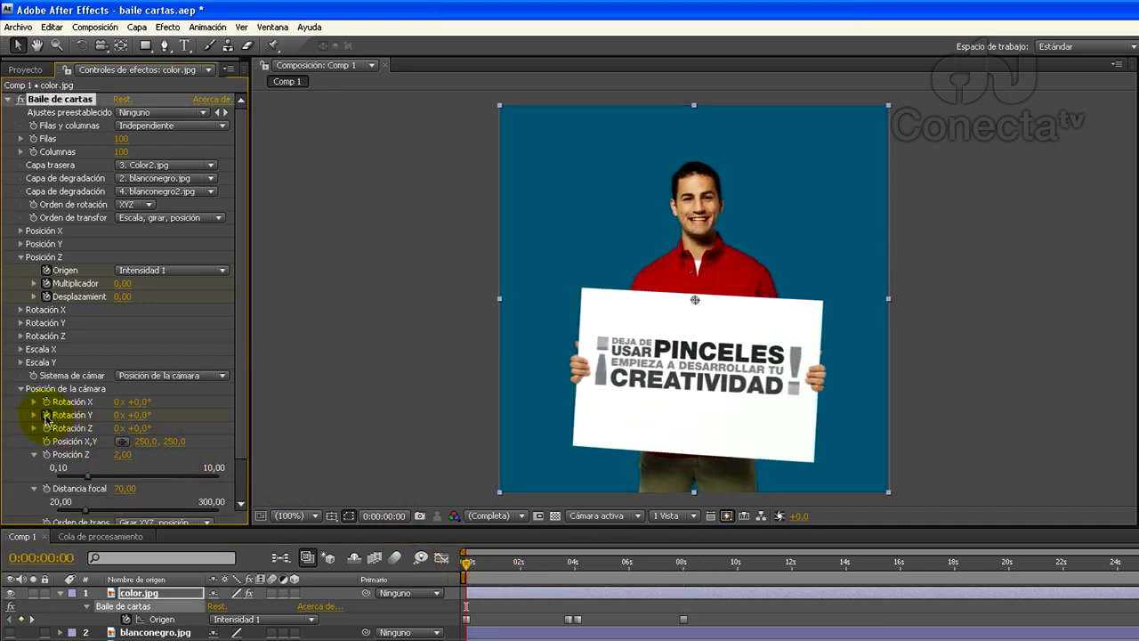
{"action": "left_click_drag", "start_coordinate": [466, 566], "coordinate": [570, 569]}
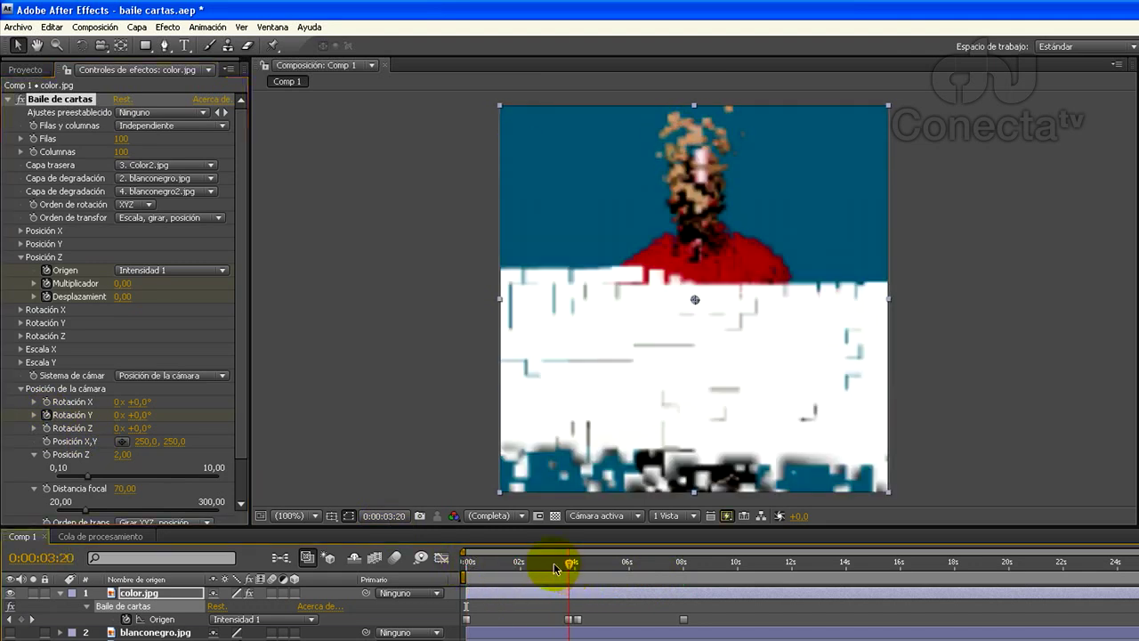
{"action": "left_click", "coordinate": [141, 414]}
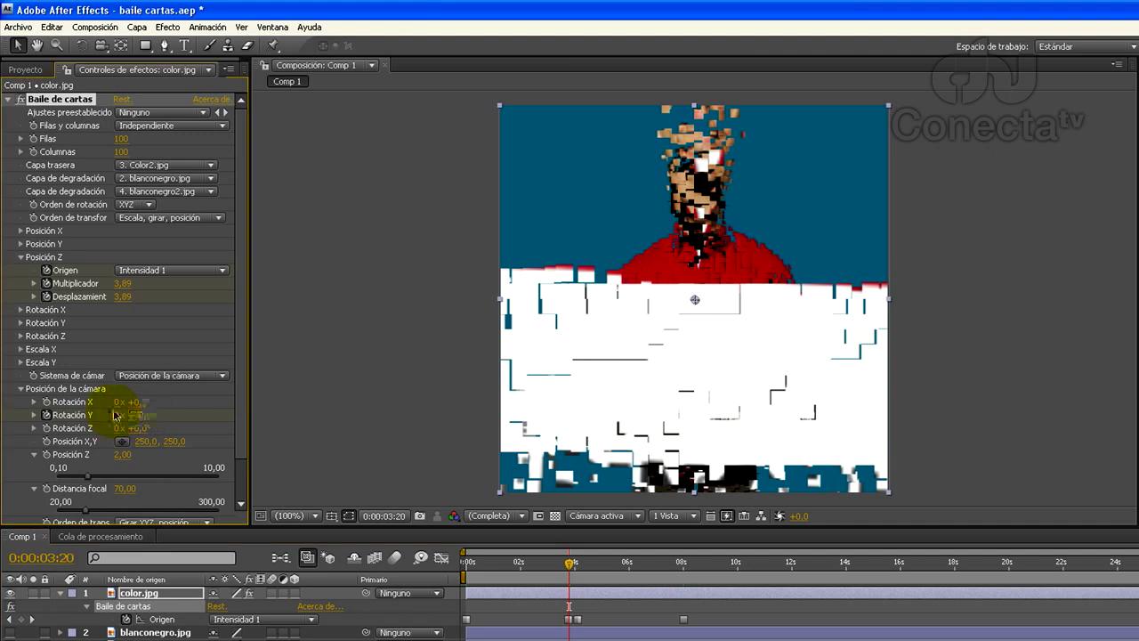
{"action": "type", "text": "90"}
{"action": "key", "text": "Return"}
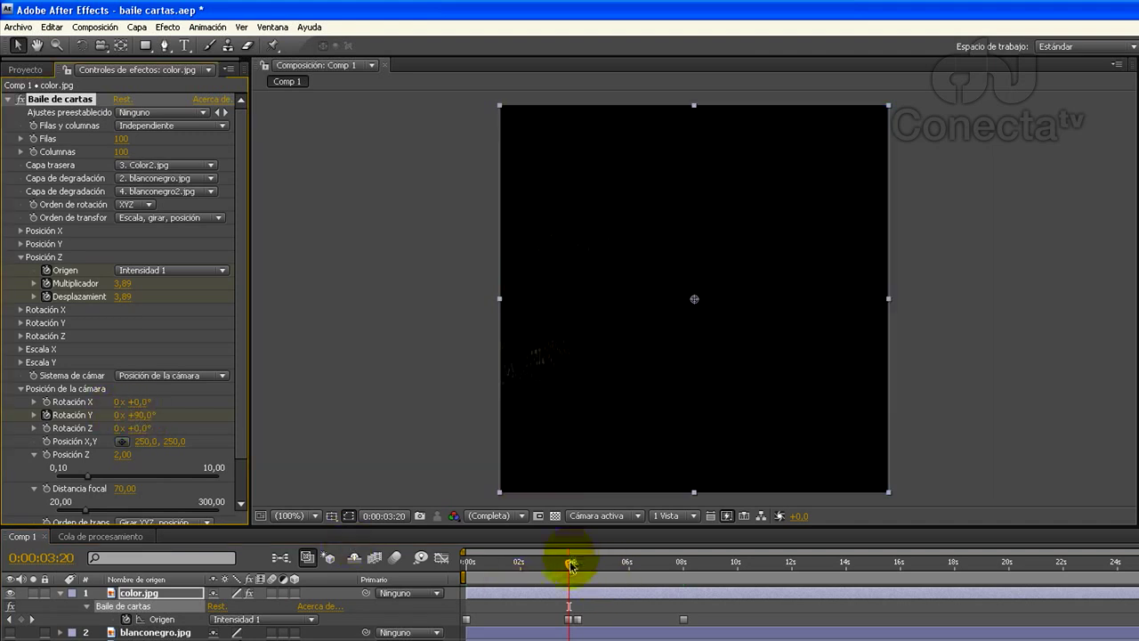
{"action": "left_click_drag", "start_coordinate": [574, 567], "coordinate": [574, 566]}
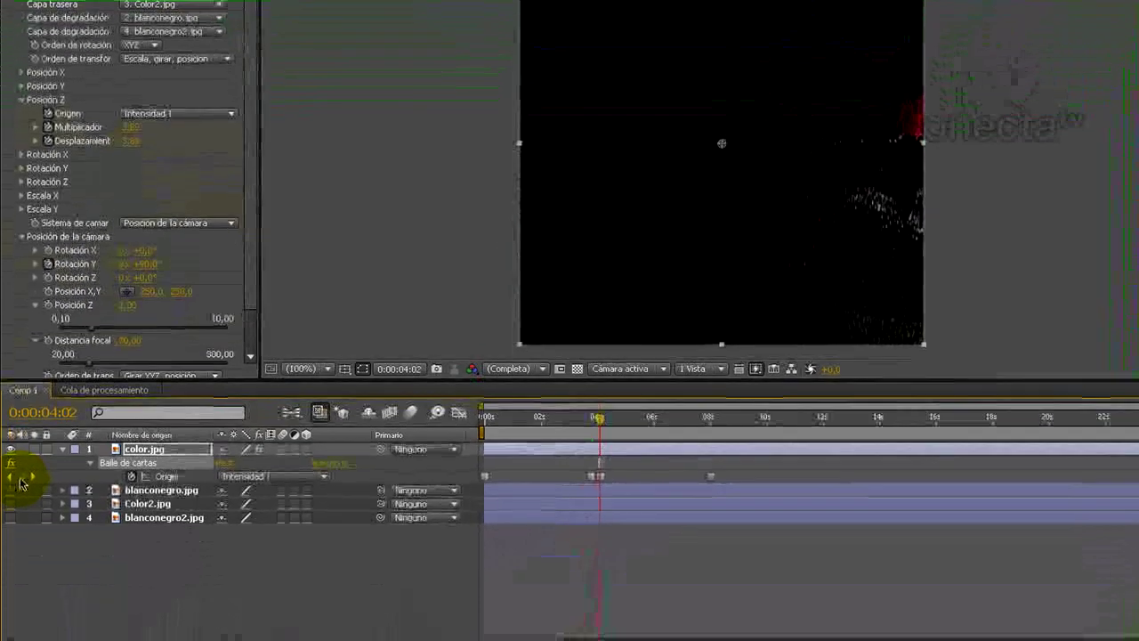
Show color.jpg's Card Dance properties in the timeline and add a Rotación Y keyframe at 4:02
{"action": "left_click", "coordinate": [151, 547]}
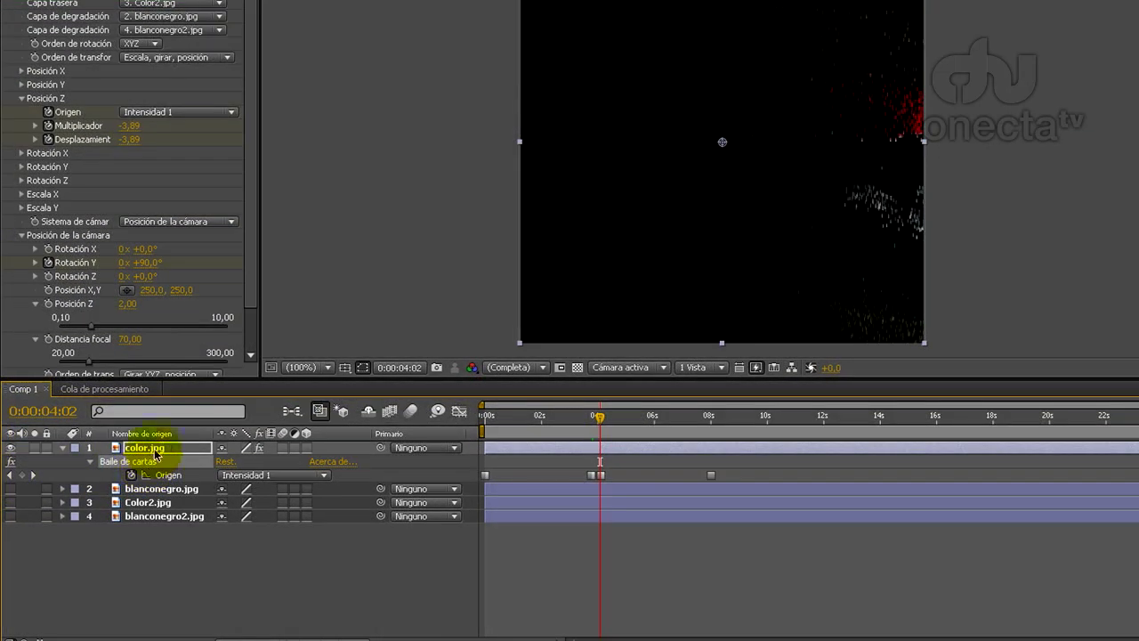
{"action": "key", "text": "u"}
{"action": "key", "text": "e"}
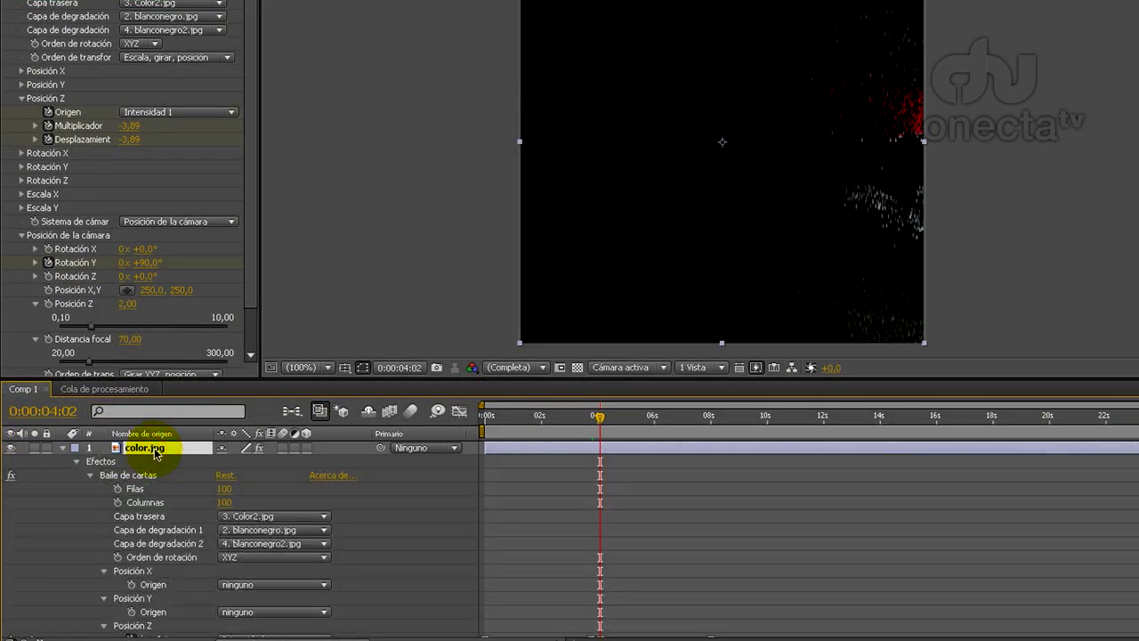
{"action": "key", "text": "e"}
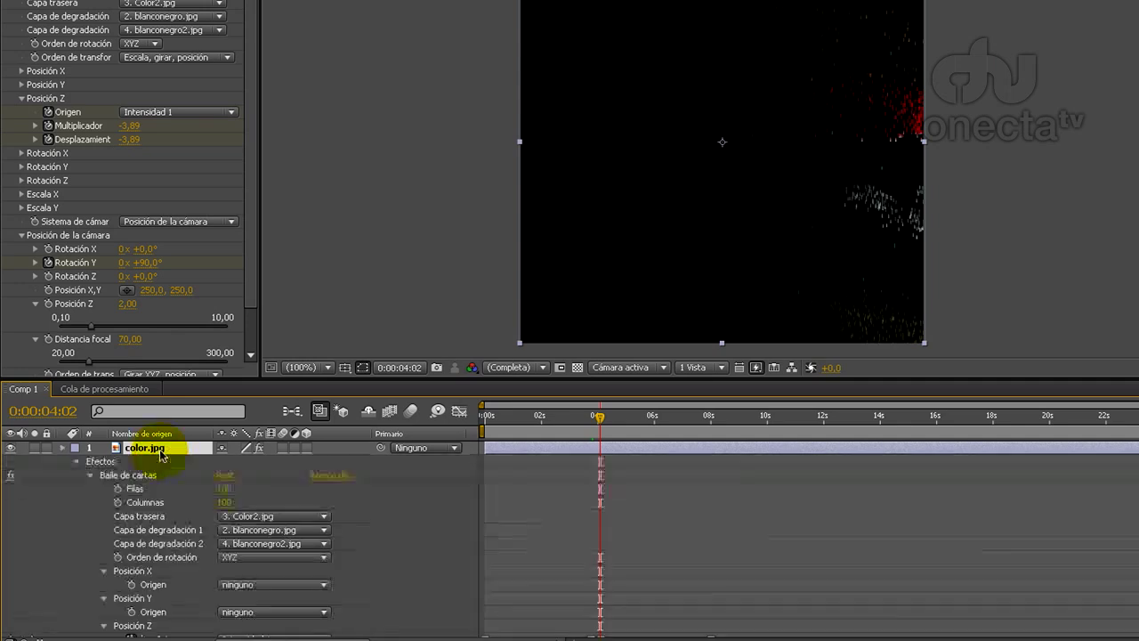
{"action": "scroll", "coordinate": [363, 480], "scroll_direction": "down", "scroll_amount": 5}
{"action": "left_click", "coordinate": [594, 518]}
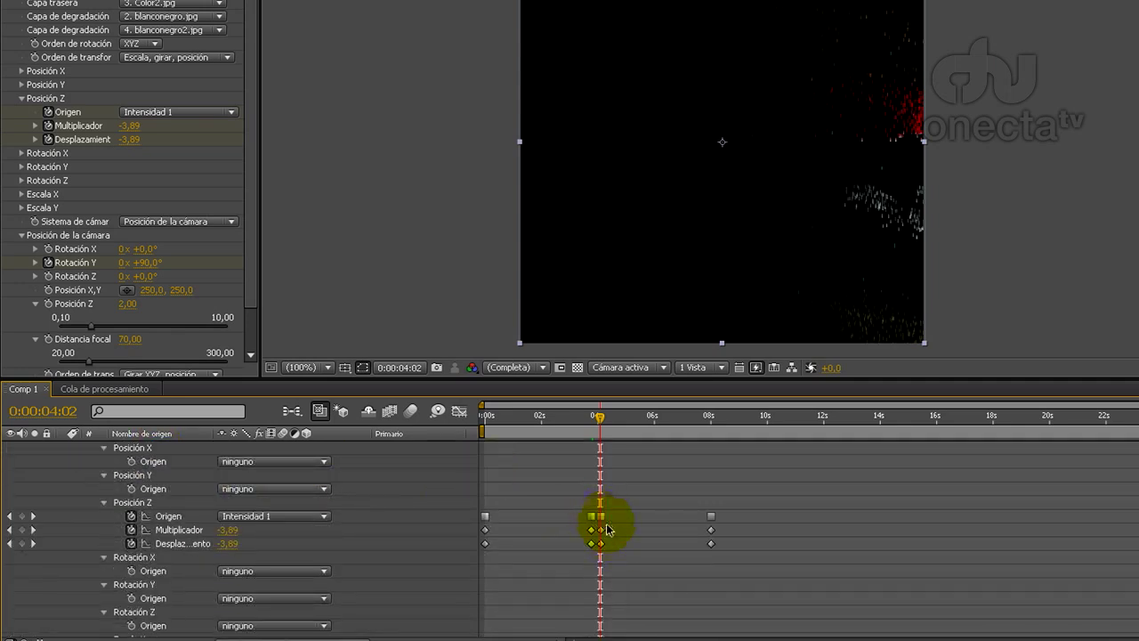
{"action": "scroll", "coordinate": [601, 519], "scroll_direction": "down", "scroll_amount": 3}
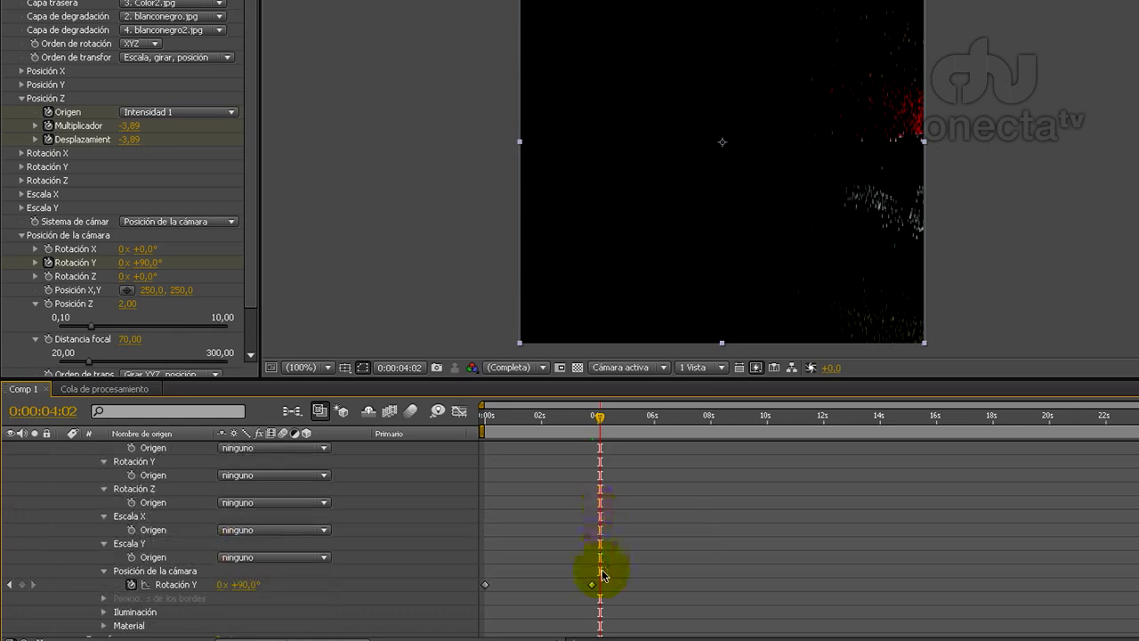
{"action": "left_click", "coordinate": [23, 585]}
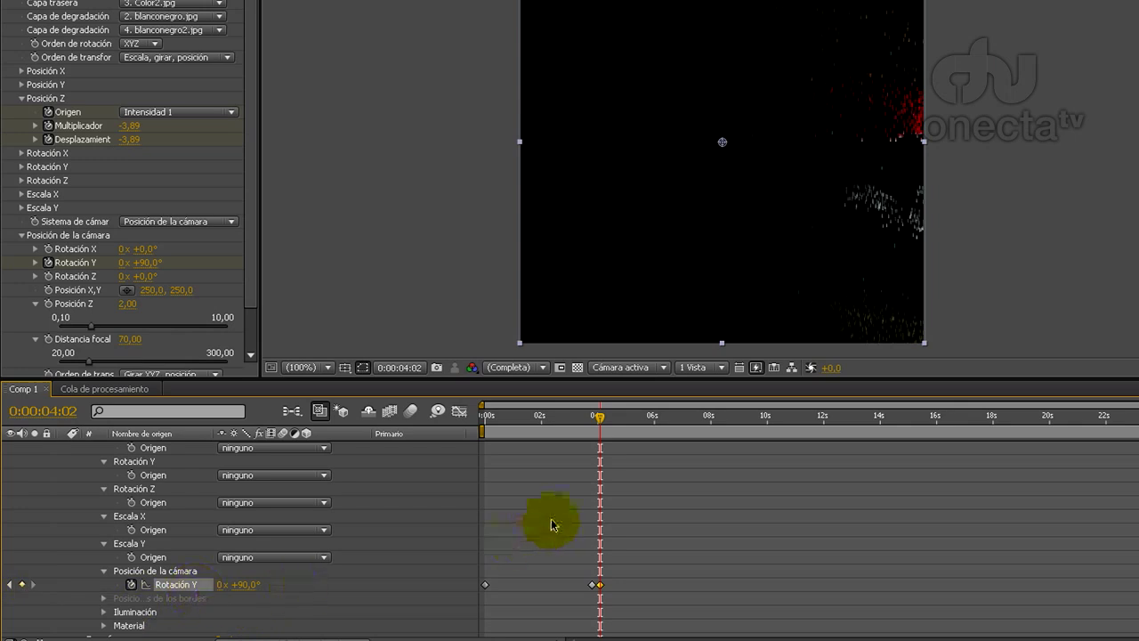
At 8 seconds, set the camera Rotación Y to 180°
{"action": "left_click_drag", "start_coordinate": [599, 419], "coordinate": [711, 426]}
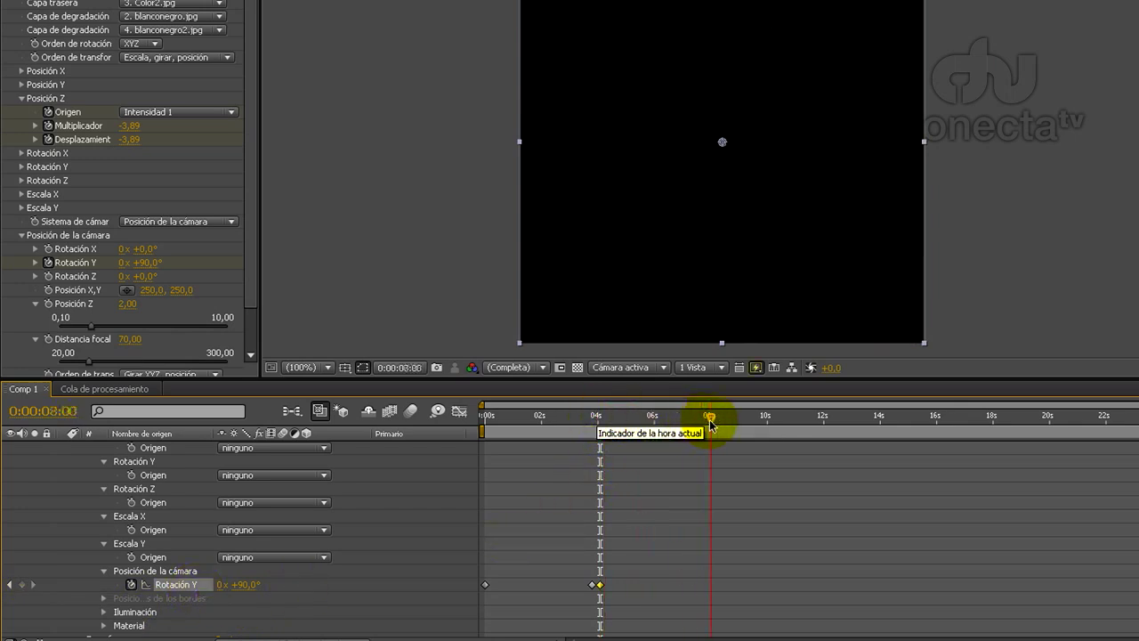
{"action": "left_click", "coordinate": [246, 583]}
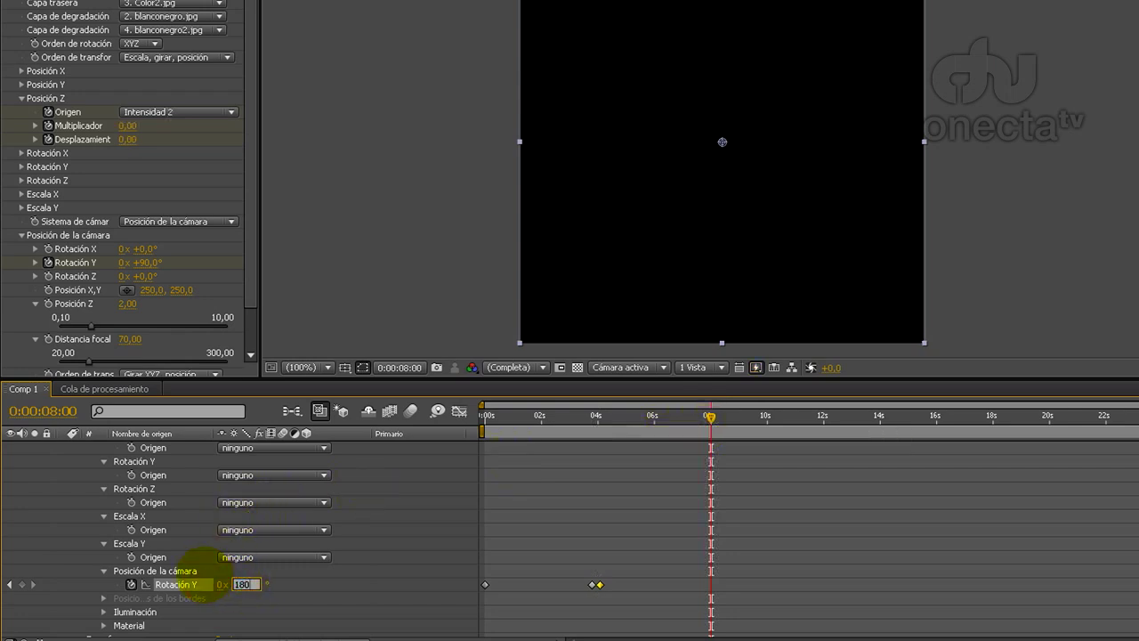
{"action": "type", "text": "180"}
{"action": "key", "text": "Return"}
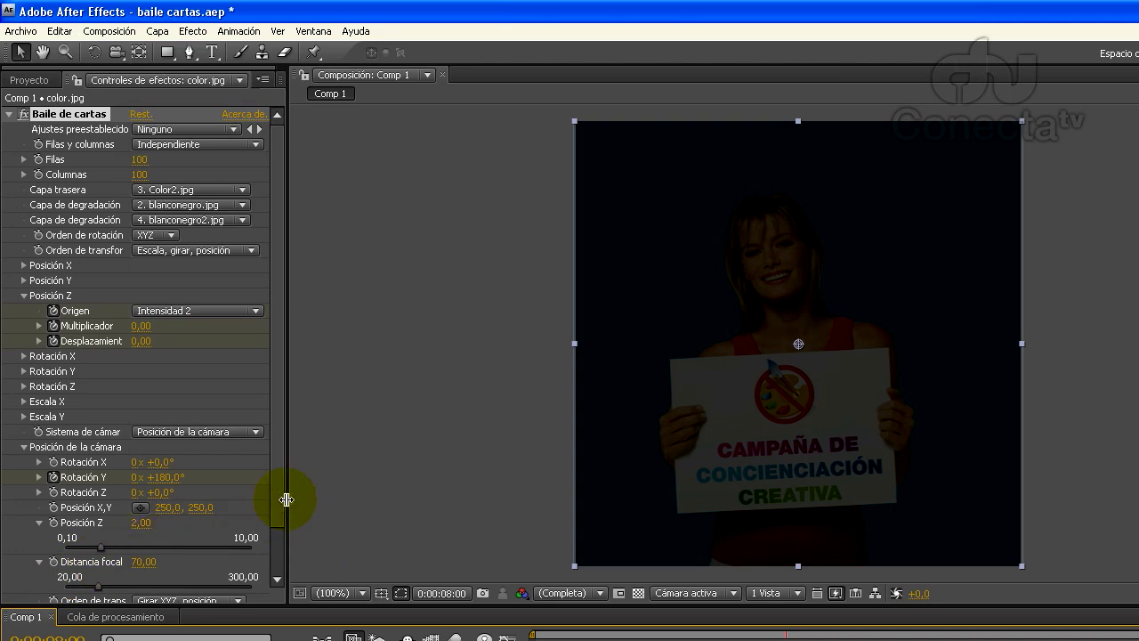
Keyframe Luz ambiental at 0.25 near 3:19 rising to 1.00 at 4:02, then return to the start
{"action": "left_click_drag", "start_coordinate": [280, 494], "coordinate": [285, 555]}
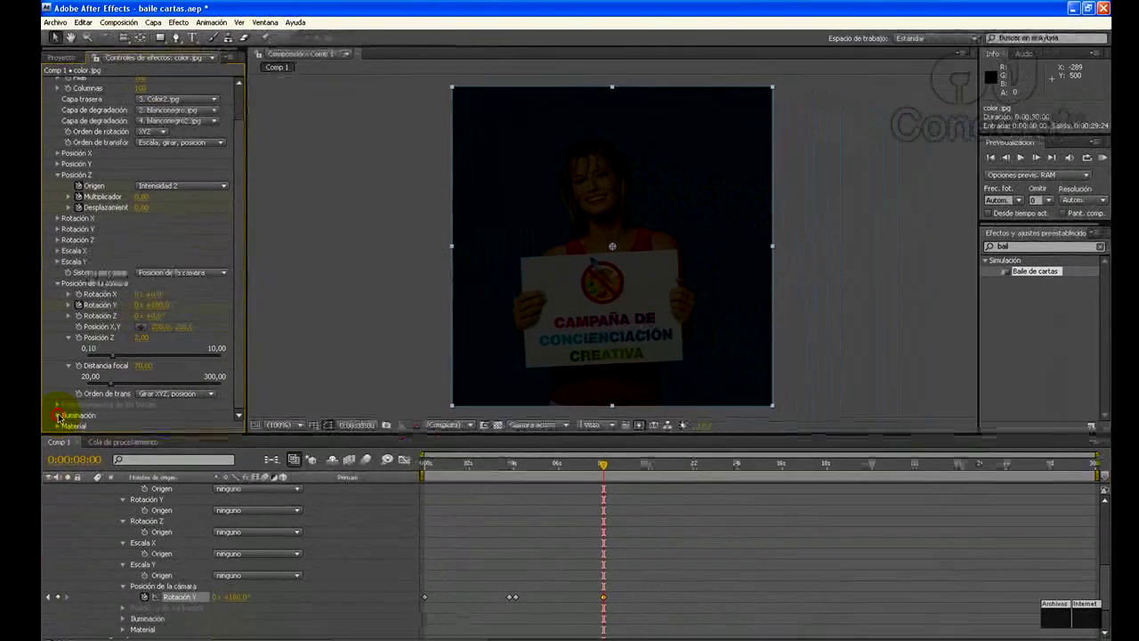
{"action": "left_click", "coordinate": [59, 416]}
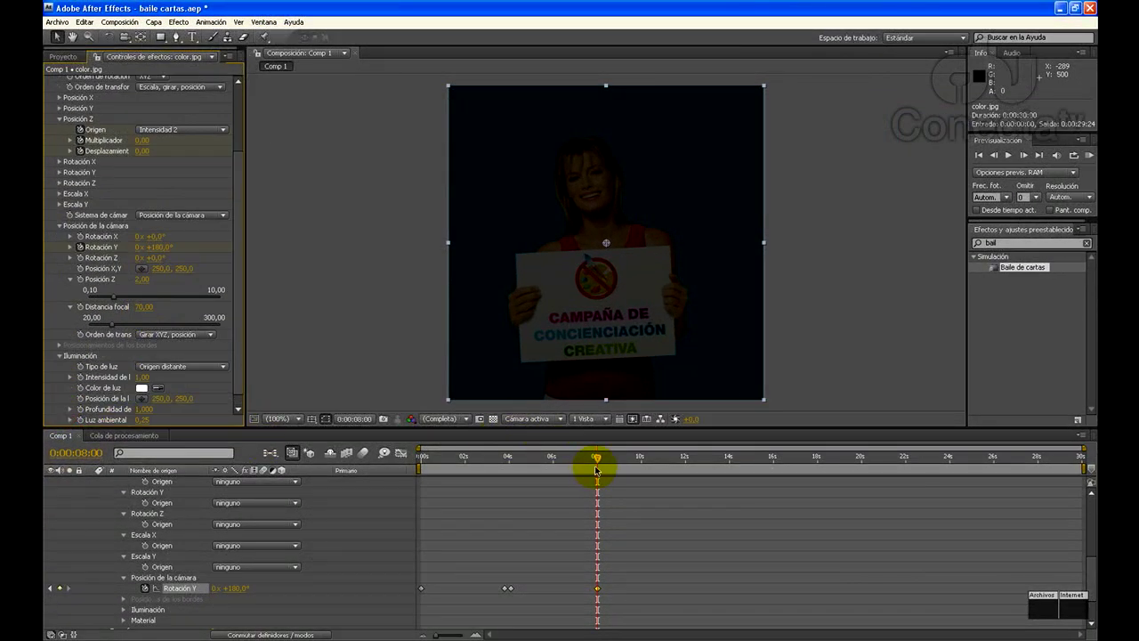
{"action": "left_click_drag", "start_coordinate": [599, 460], "coordinate": [508, 463]}
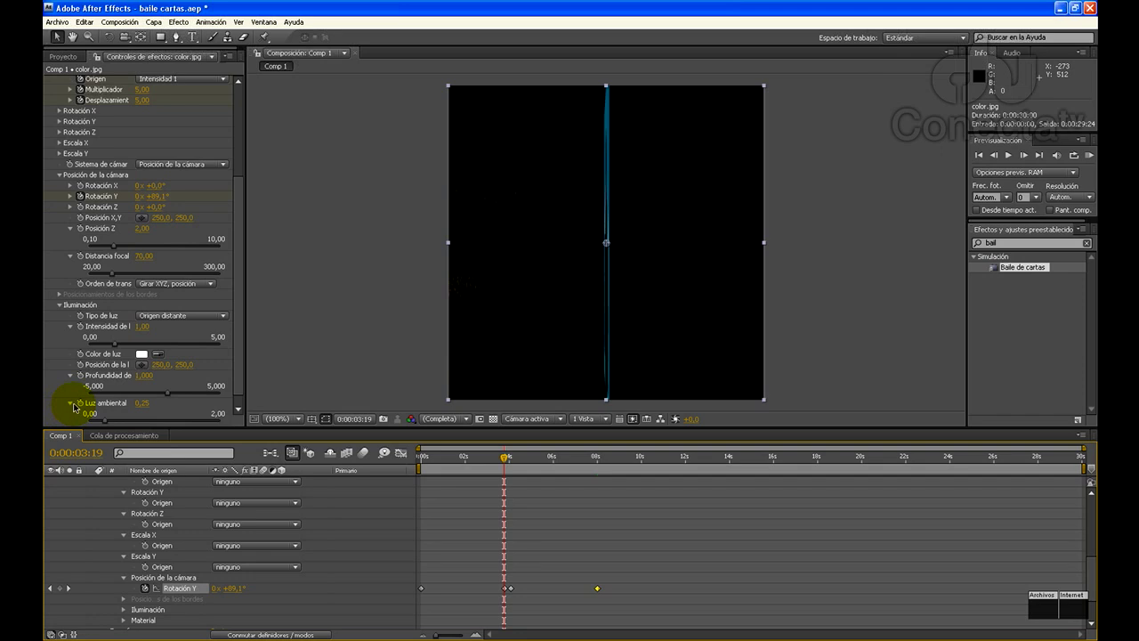
{"action": "left_click", "coordinate": [80, 406]}
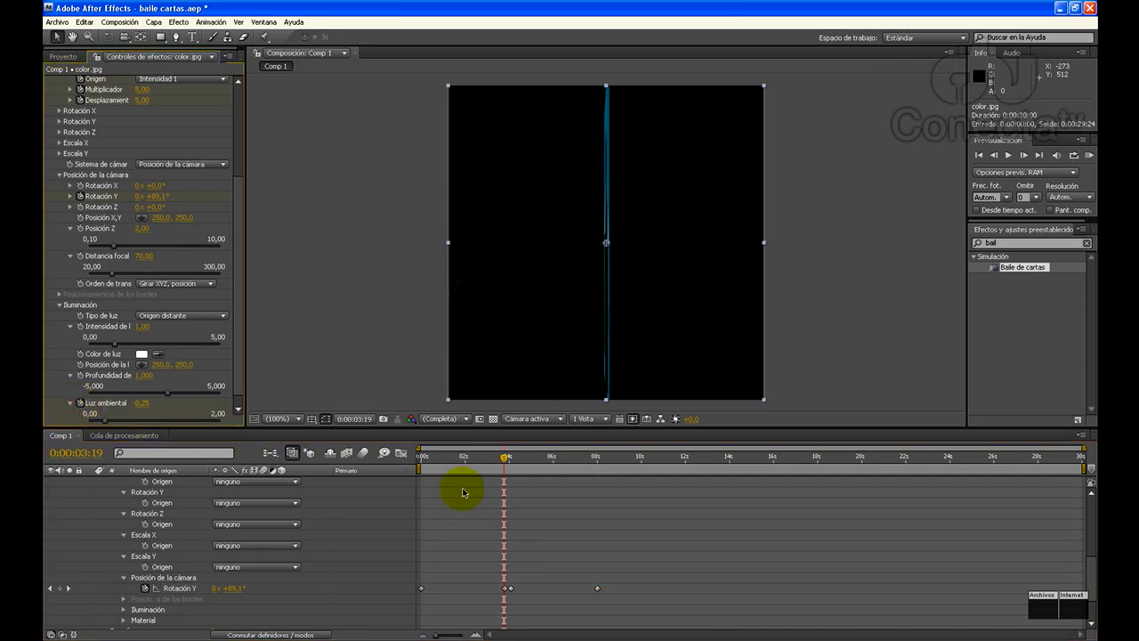
{"action": "left_click_drag", "start_coordinate": [505, 460], "coordinate": [510, 461]}
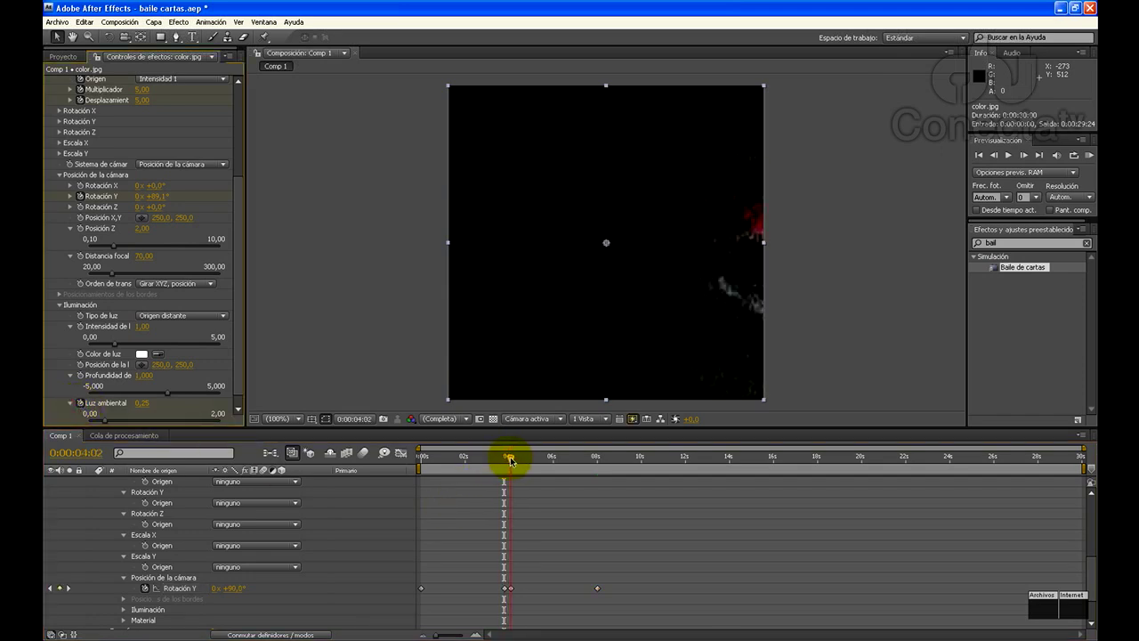
{"action": "left_click", "coordinate": [146, 402]}
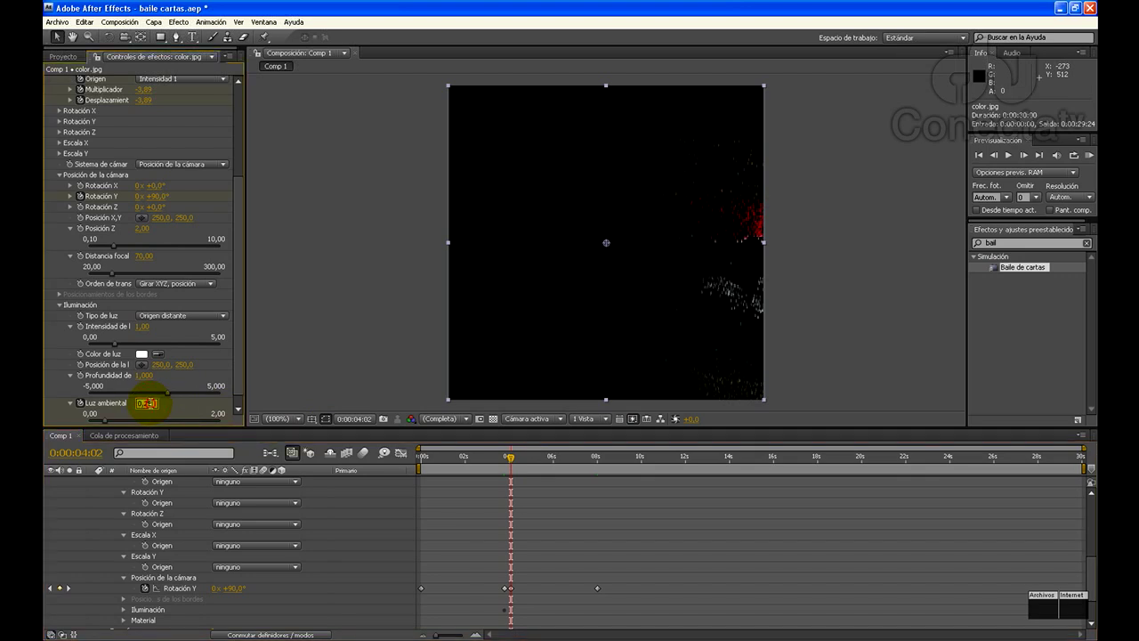
{"action": "key", "text": "Return"}
{"action": "left_click_drag", "start_coordinate": [510, 459], "coordinate": [422, 457]}
Play a RAM preview of Comp 1 from the start
{"action": "left_click", "coordinate": [1010, 156]}
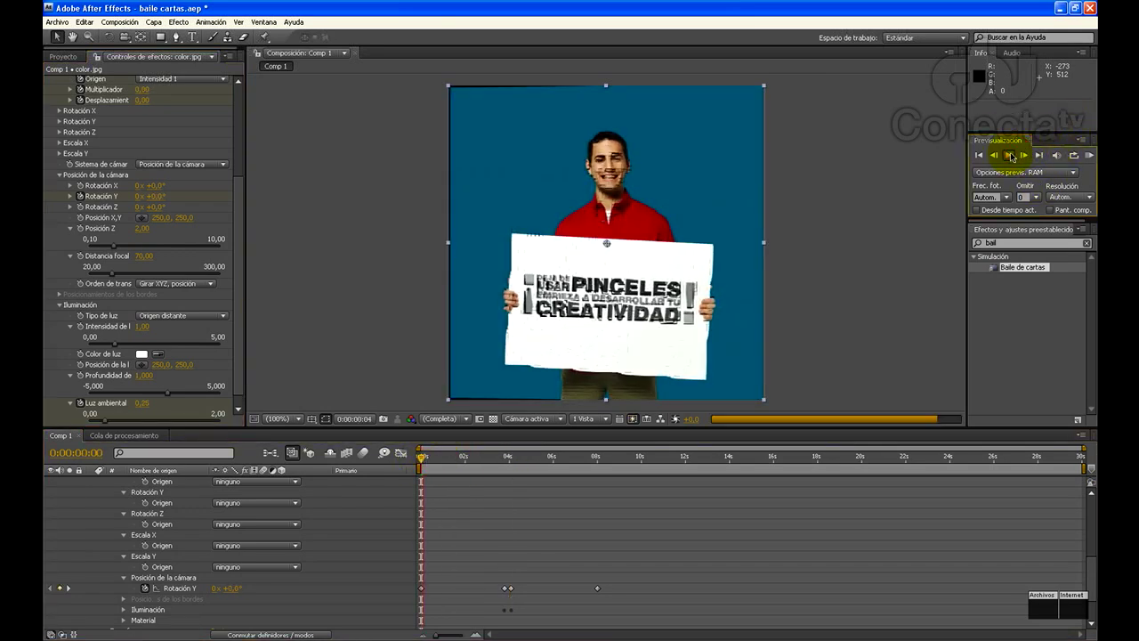